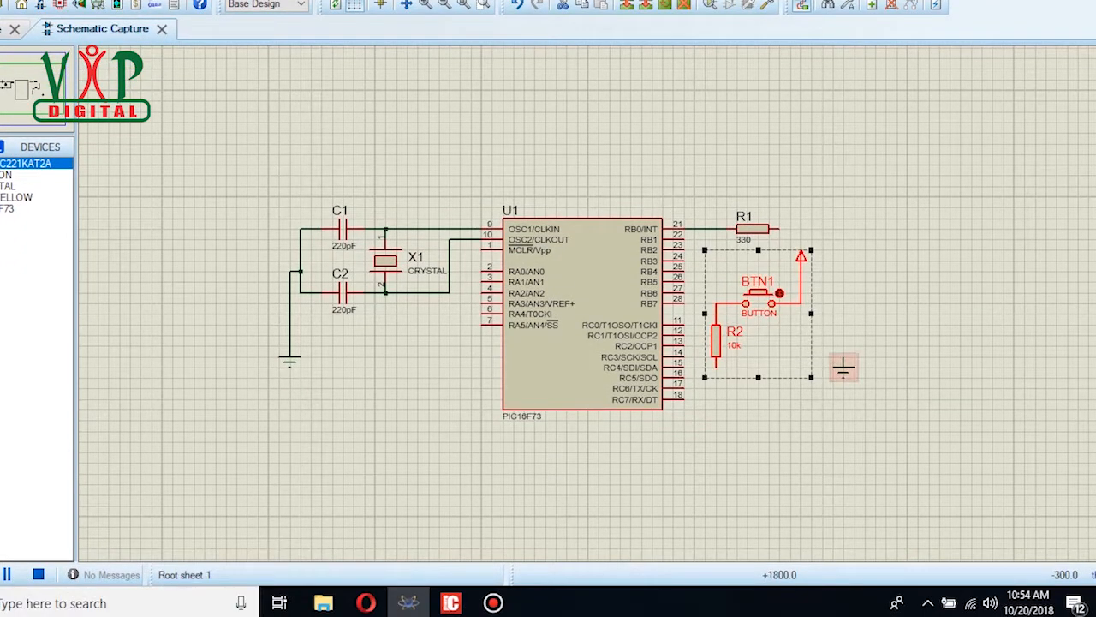
- Move the BTN1 and R2 block with its power terminal down beside the RC pins, and place the loose ground terminal below R2
{"action": "left_click_drag", "start_coordinate": [747, 313], "coordinate": [769, 377]}
{"action": "left_click", "coordinate": [907, 378]}
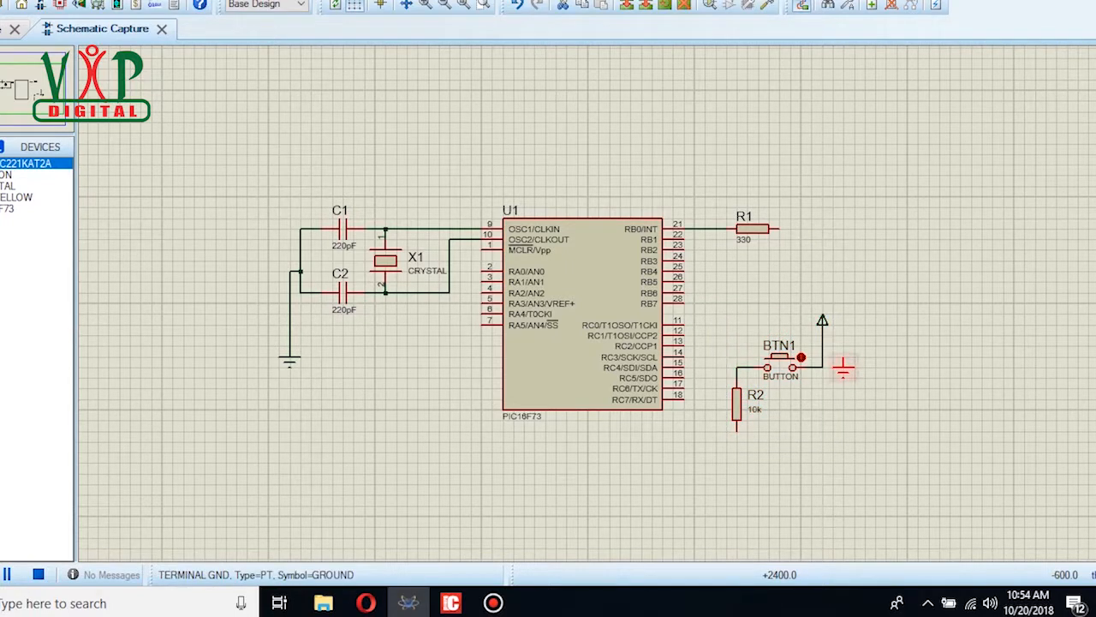
{"action": "left_click_drag", "start_coordinate": [844, 369], "coordinate": [737, 473]}
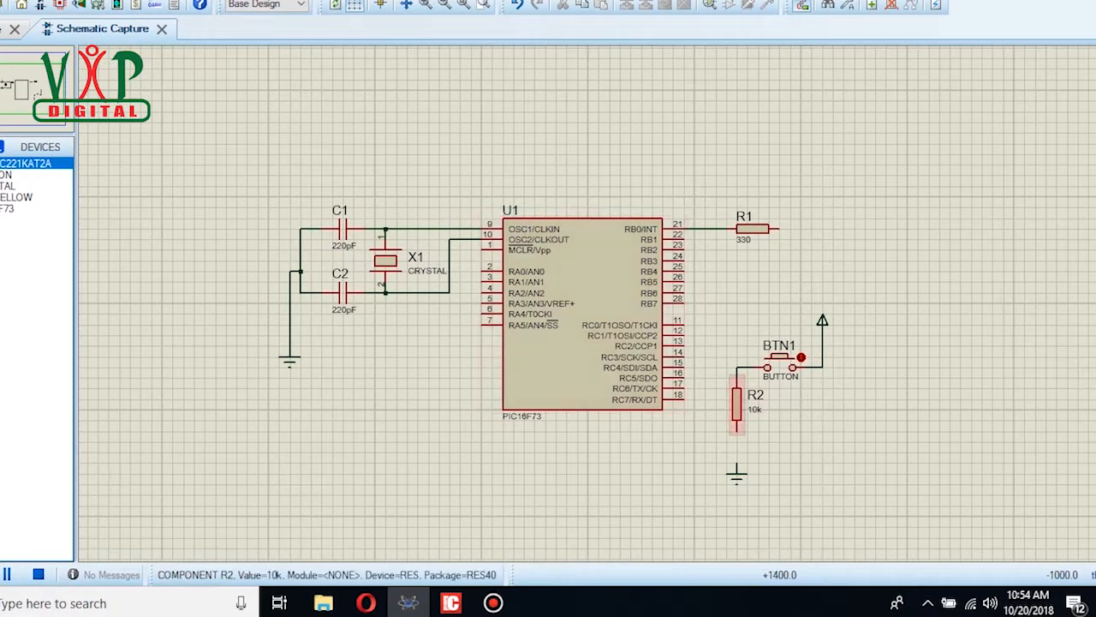
- Wire U1's RC7 pin to the junction of BTN1 and R2, and connect R2's lower end to the ground terminal
{"action": "left_click", "coordinate": [685, 399]}
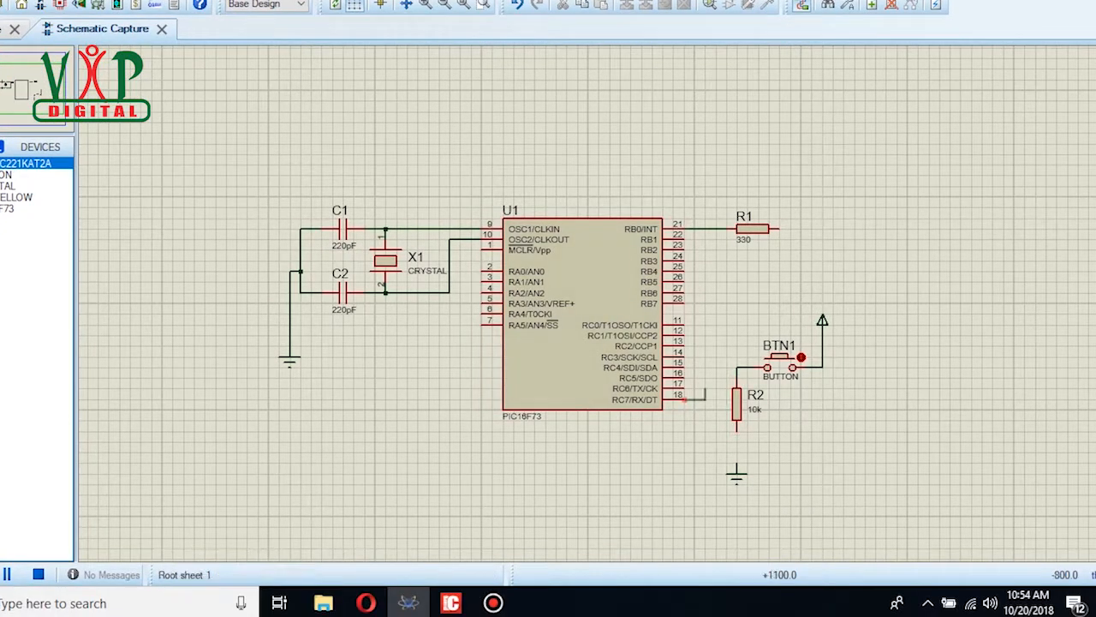
{"action": "left_click", "coordinate": [737, 367]}
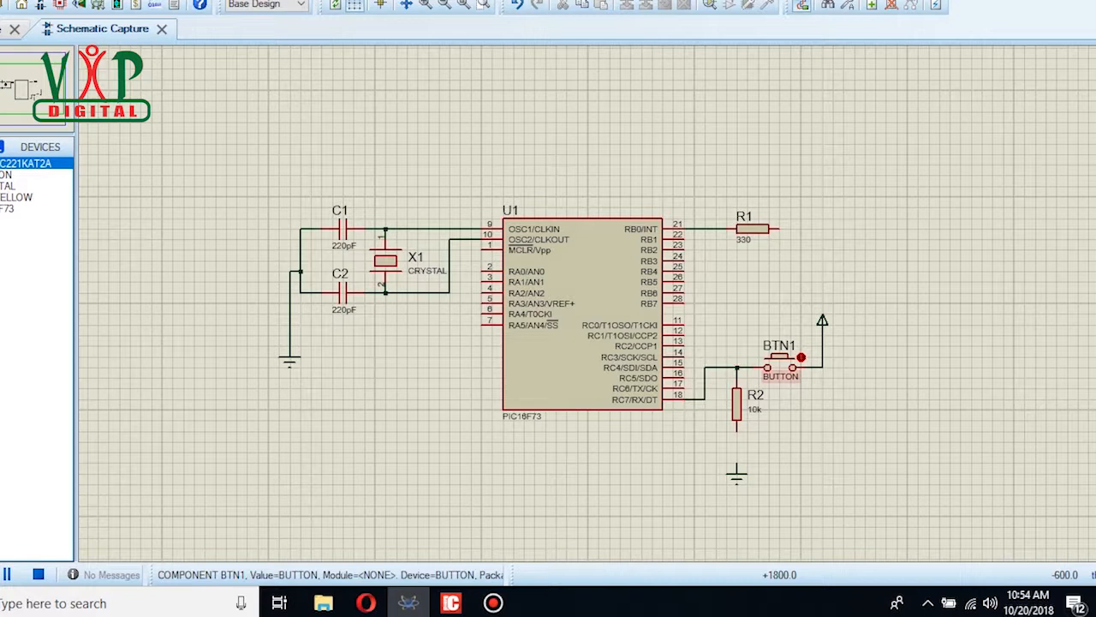
{"action": "left_click", "coordinate": [736, 463]}
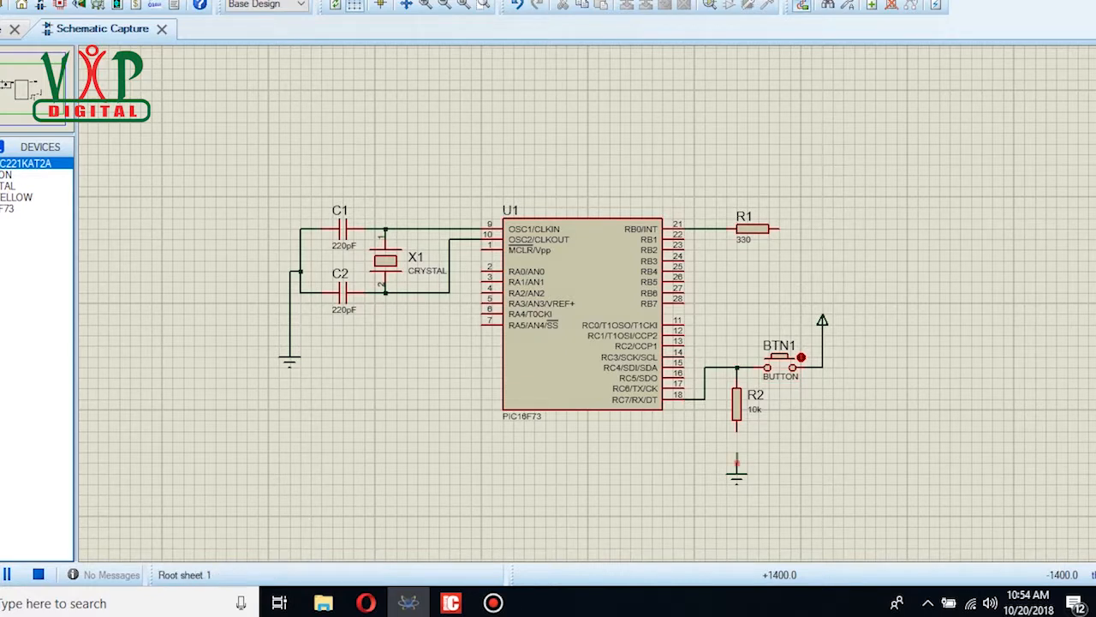
{"action": "left_click", "coordinate": [736, 424]}
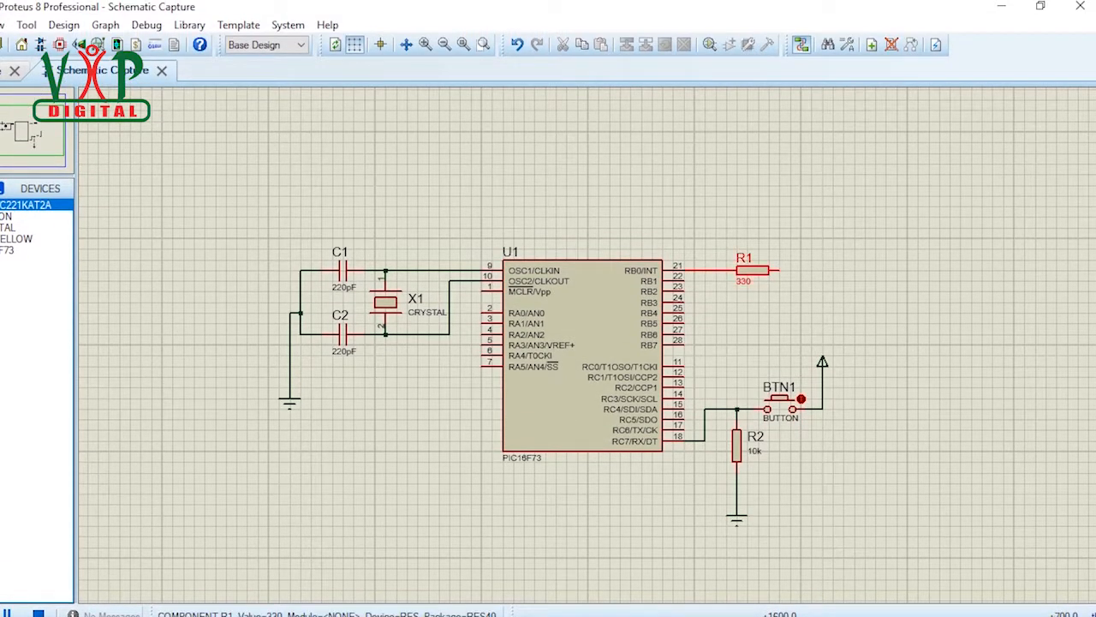
- Delete the 330 resistor R1 connected to the RB0 pin
{"action": "right_click", "coordinate": [766, 229]}
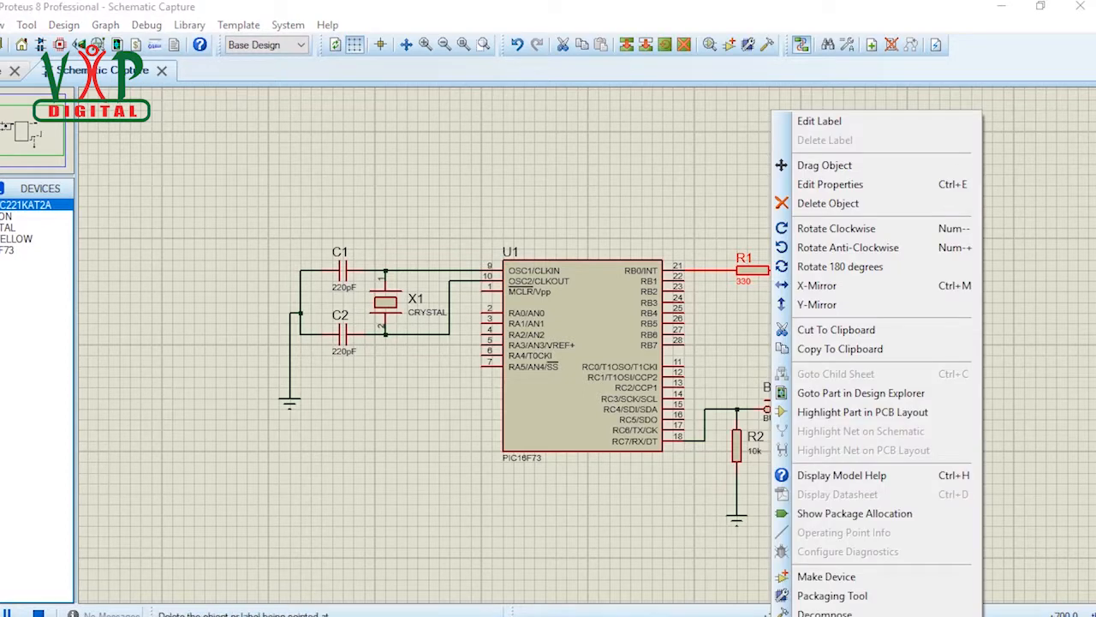
{"action": "left_click", "coordinate": [828, 203]}
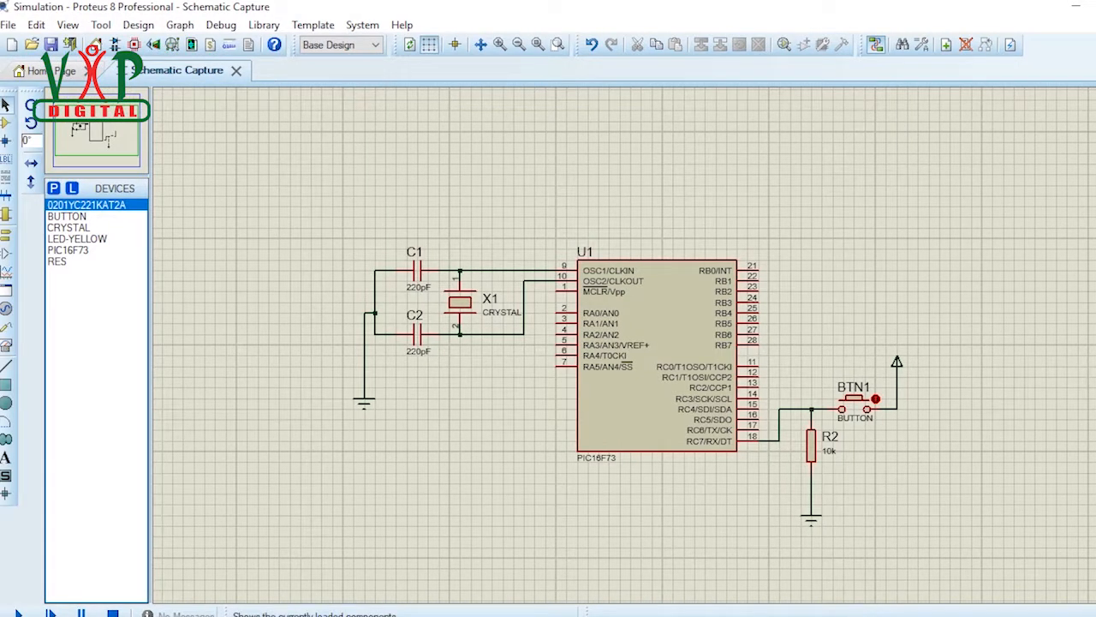
- Search the device library for bc547 and add the BC547 transistor from the BIPOLAR library to the device list
{"action": "left_click", "coordinate": [53, 187]}
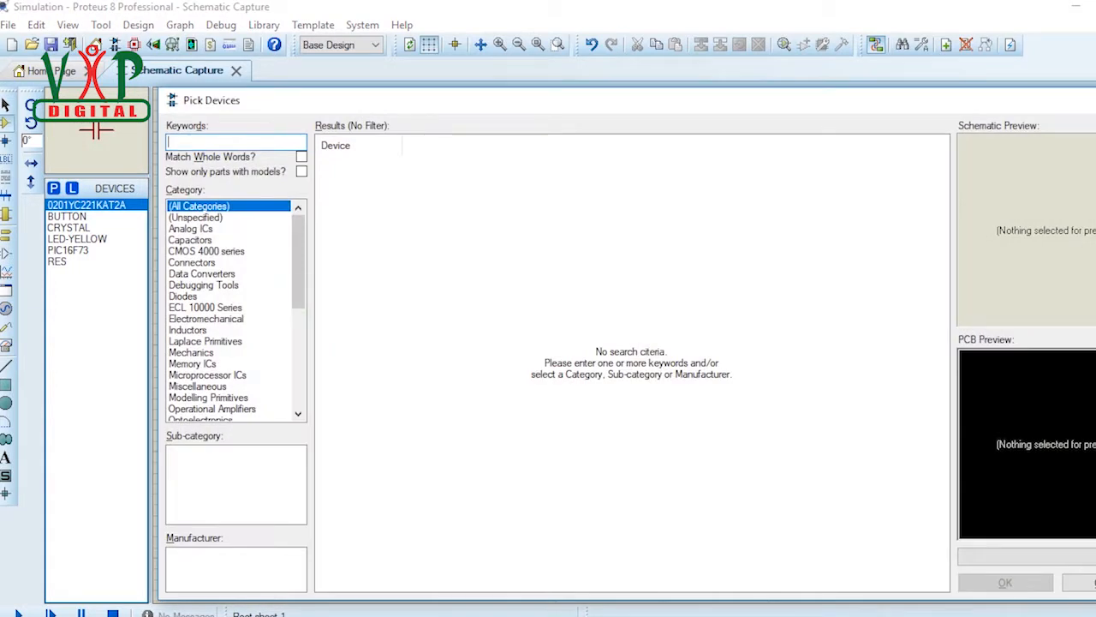
{"action": "type", "text": "bc547"}
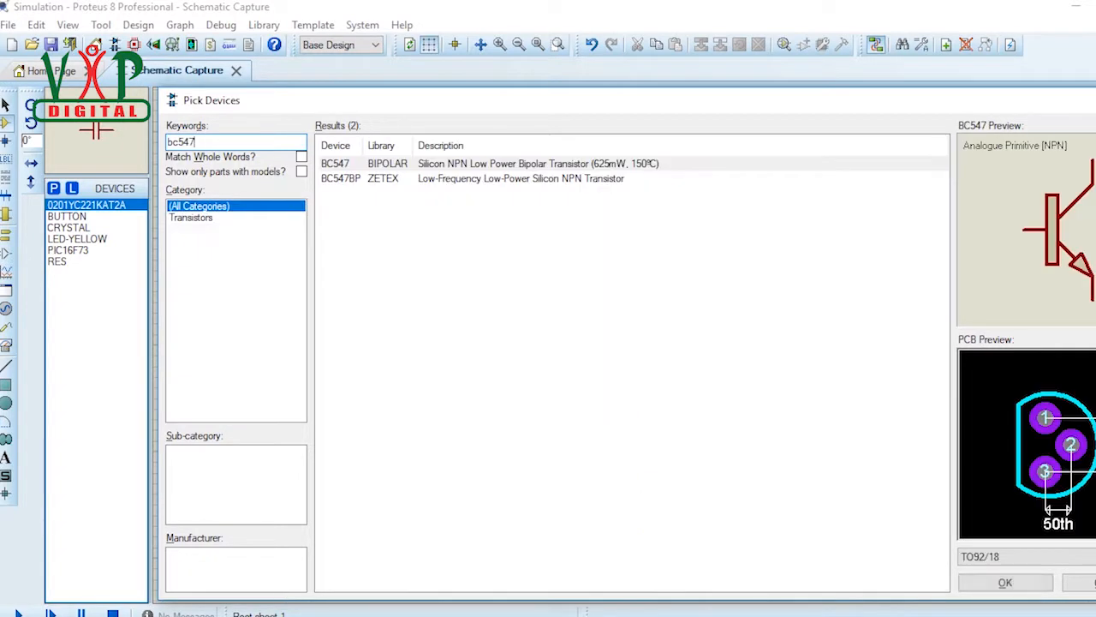
{"action": "double_click", "coordinate": [344, 164]}
- Search the device library for relay and add the animated RELAY model from the ACTIVE library to the device list
{"action": "left_click", "coordinate": [224, 143]}
{"action": "left_click_drag", "start_coordinate": [201, 142], "coordinate": [167, 142]}
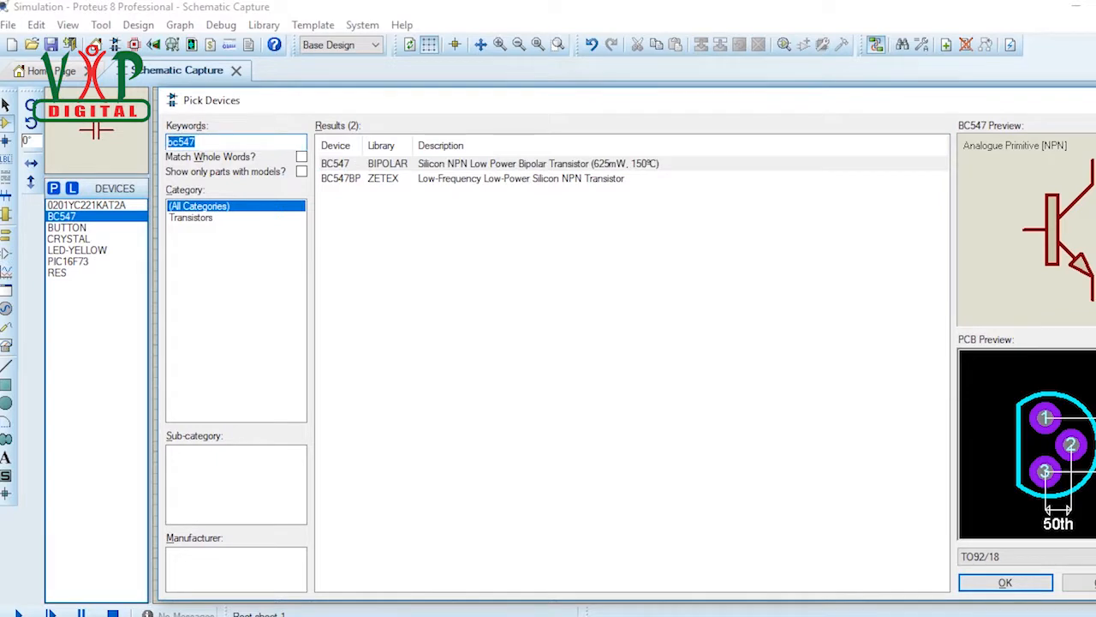
{"action": "type", "text": "relay"}
{"action": "scroll", "coordinate": [629, 368], "scroll_direction": "down", "scroll_amount": 3}
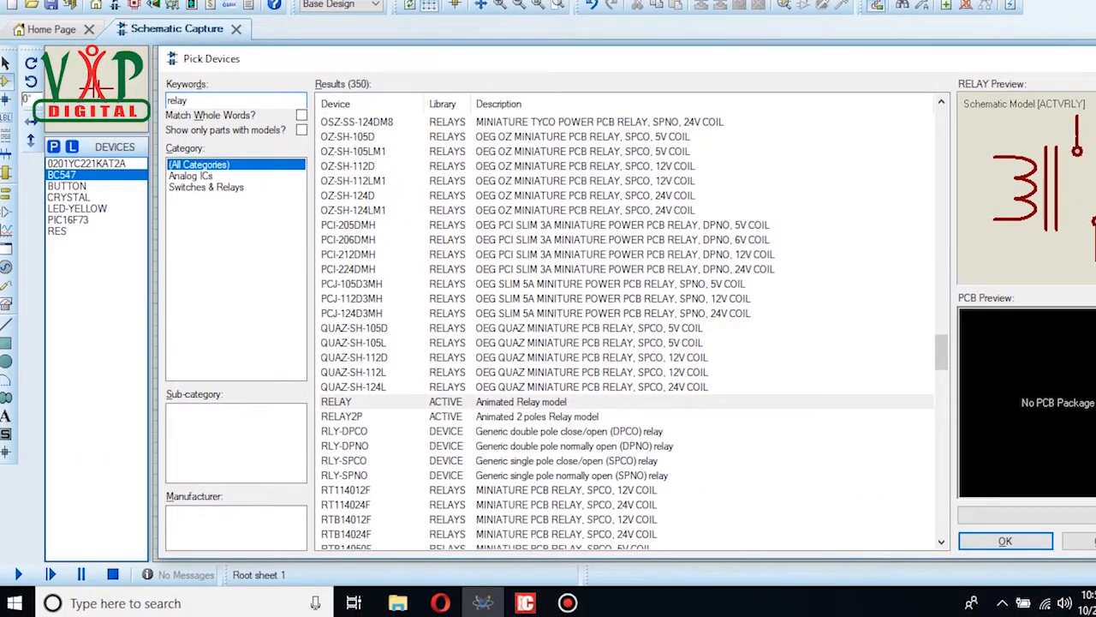
{"action": "double_click", "coordinate": [337, 401]}
- Search the device library for "12v dc" and look through the results for a supply source
{"action": "left_click_drag", "start_coordinate": [190, 101], "coordinate": [168, 101]}
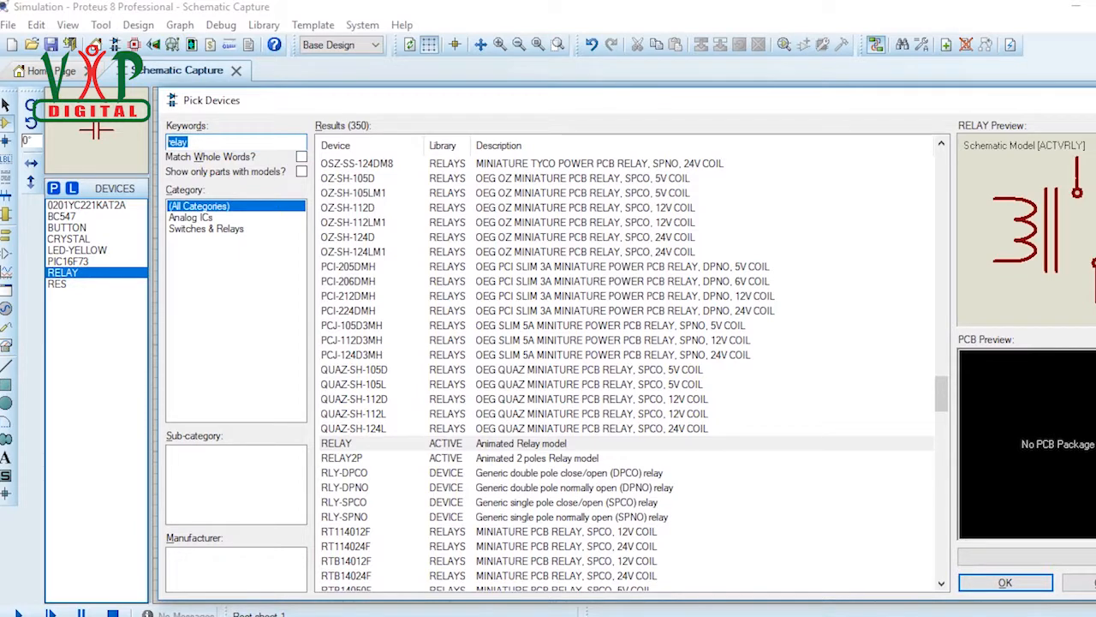
{"action": "type", "text": "1"}
{"action": "key", "text": "Page_Down"}
{"action": "key", "text": "Page_Down"}
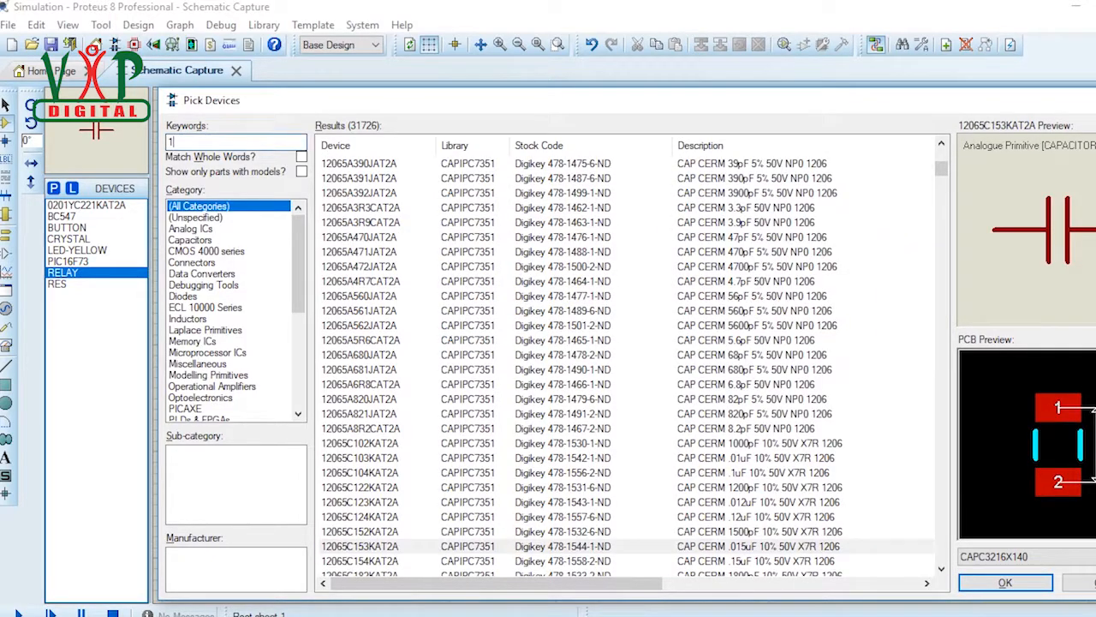
{"action": "type", "text": "2"}
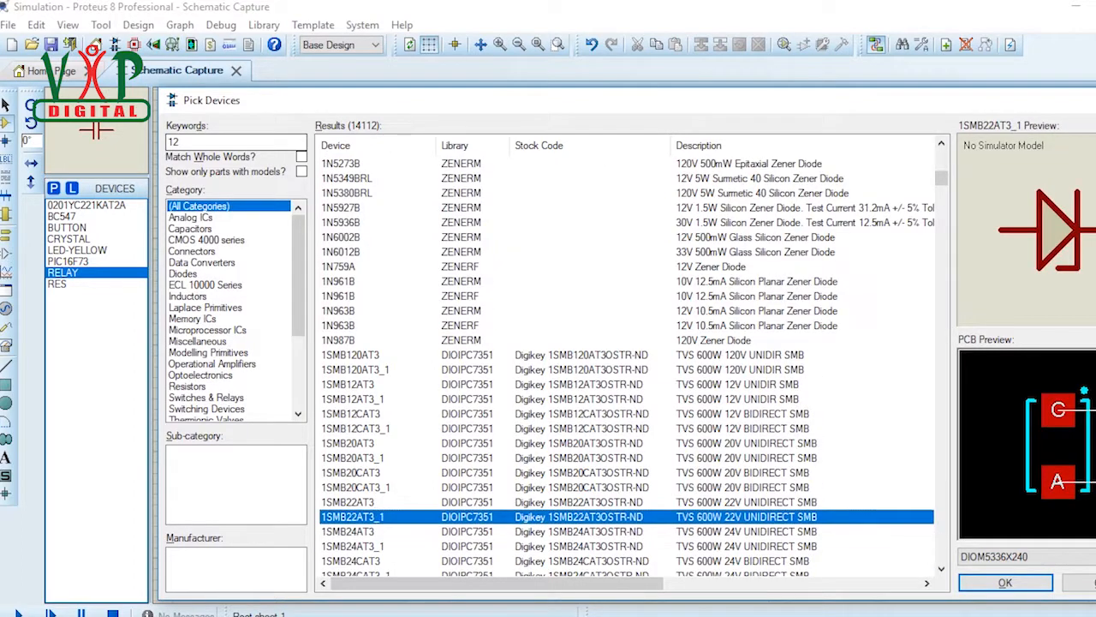
{"action": "type", "text": "v"}
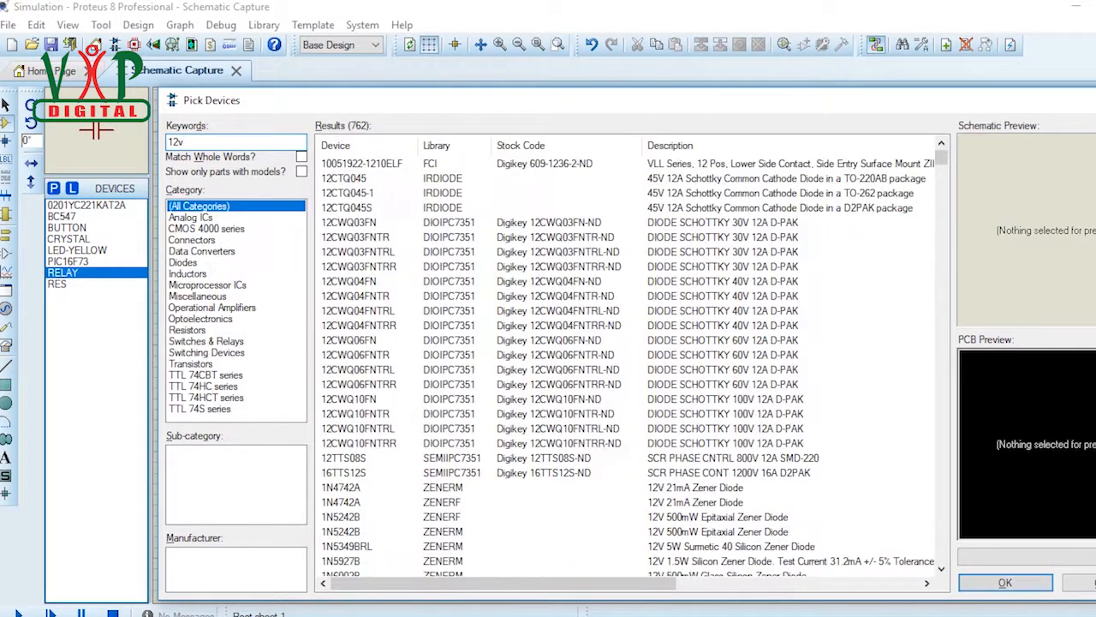
{"action": "type", "text": " c"}
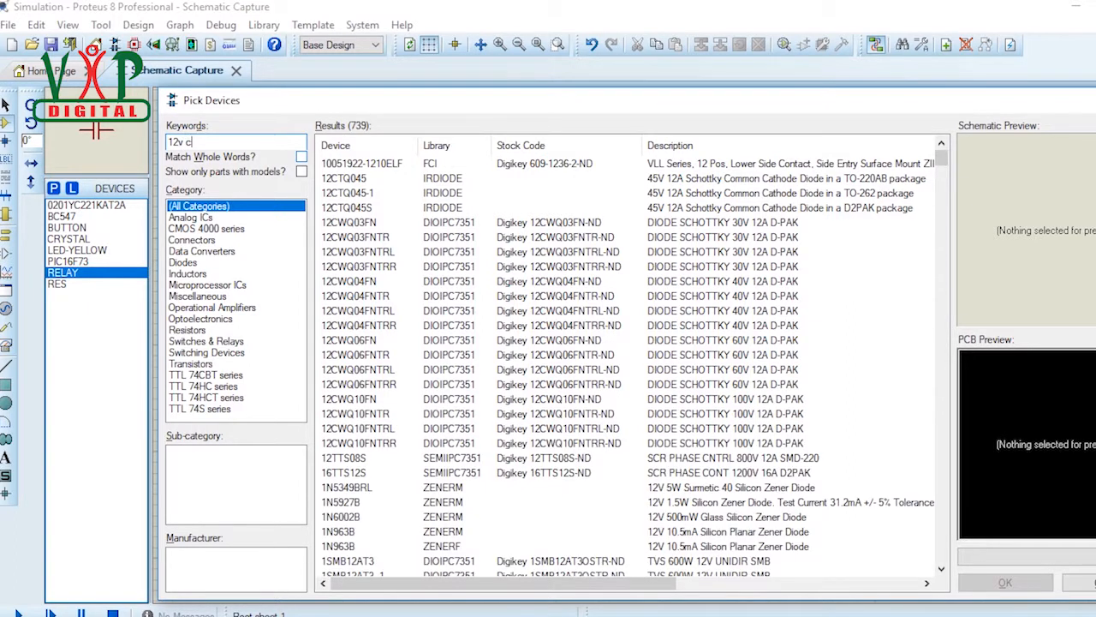
{"action": "type", "text": "c"}
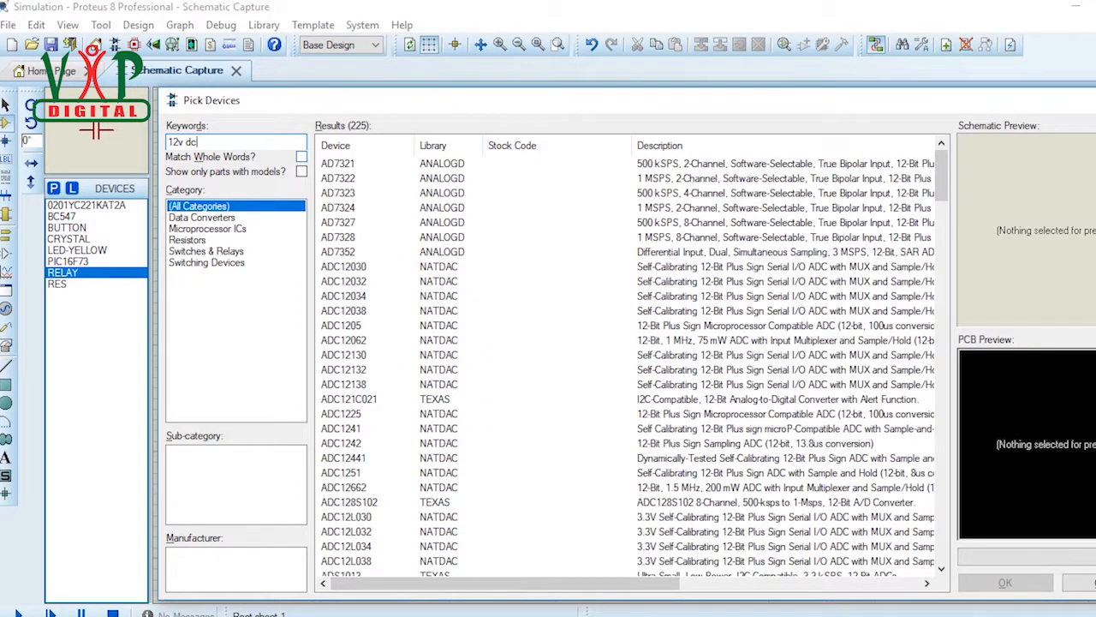
{"action": "scroll", "coordinate": [633, 317], "scroll_direction": "down", "scroll_amount": 9}
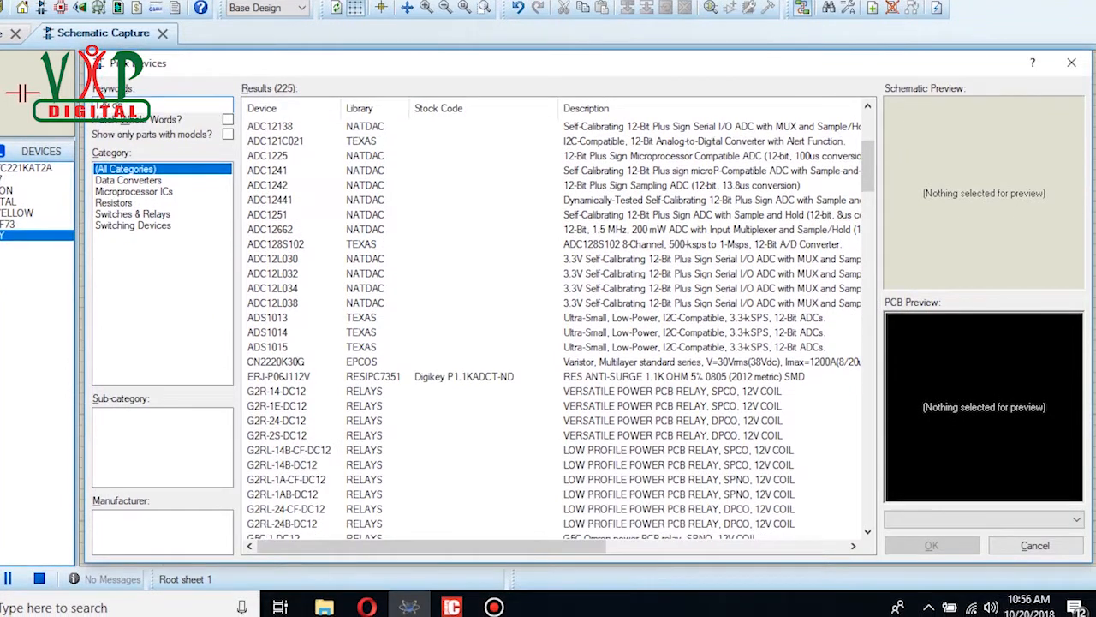
{"action": "scroll", "coordinate": [556, 326], "scroll_direction": "down", "scroll_amount": 2}
{"action": "scroll", "coordinate": [557, 325], "scroll_direction": "up", "scroll_amount": 6}
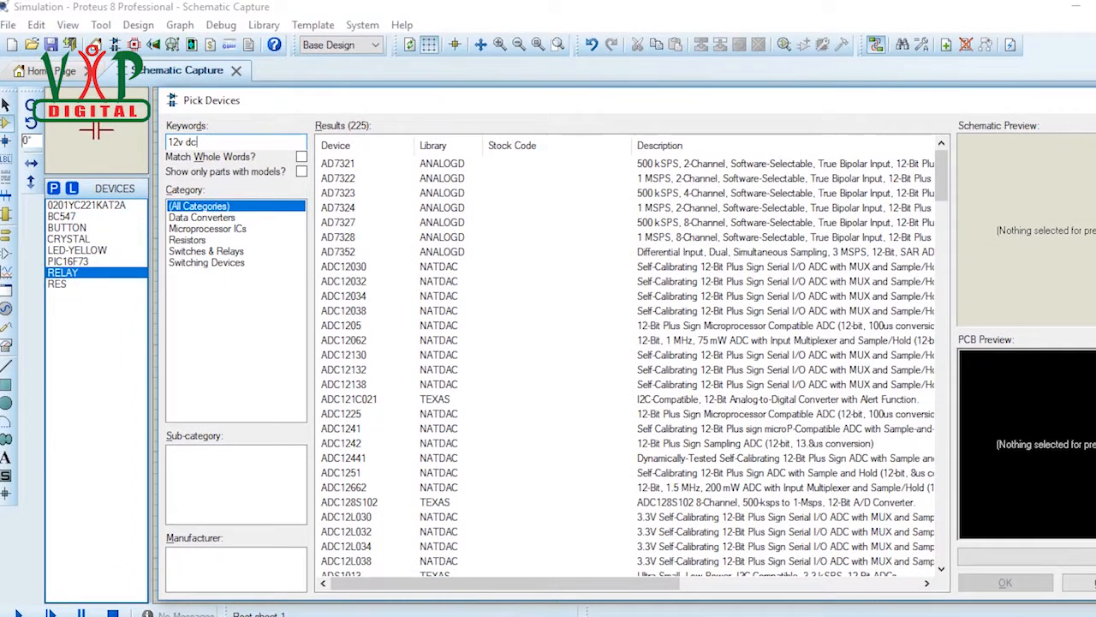
- Search the device library for "power source", then clear the keyword
{"action": "left_click_drag", "start_coordinate": [198, 142], "coordinate": [168, 143]}
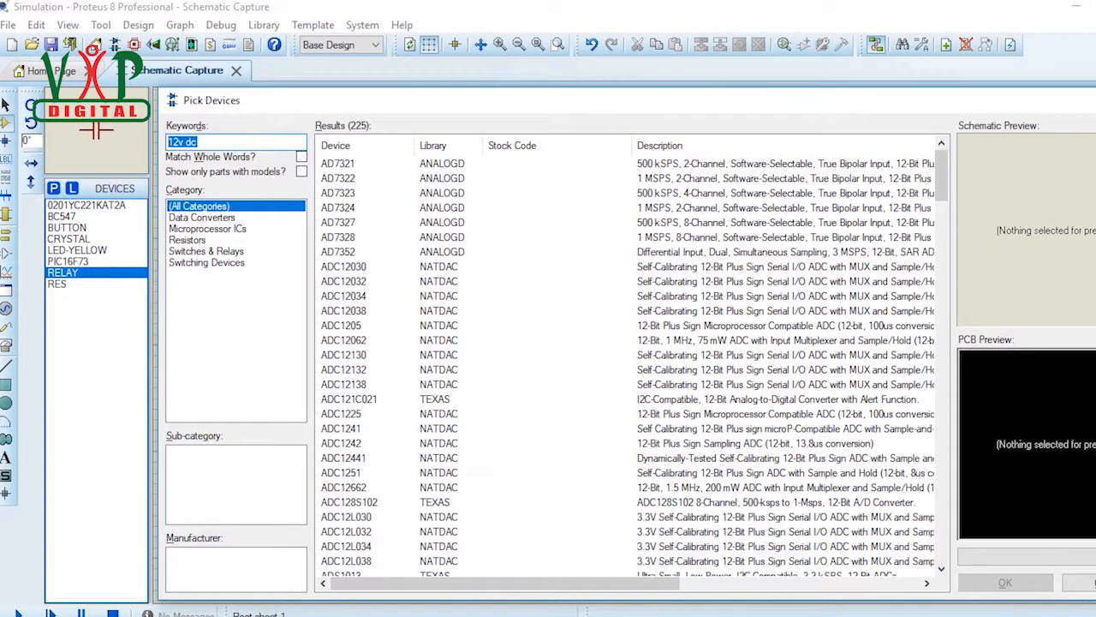
{"action": "type", "text": "power"}
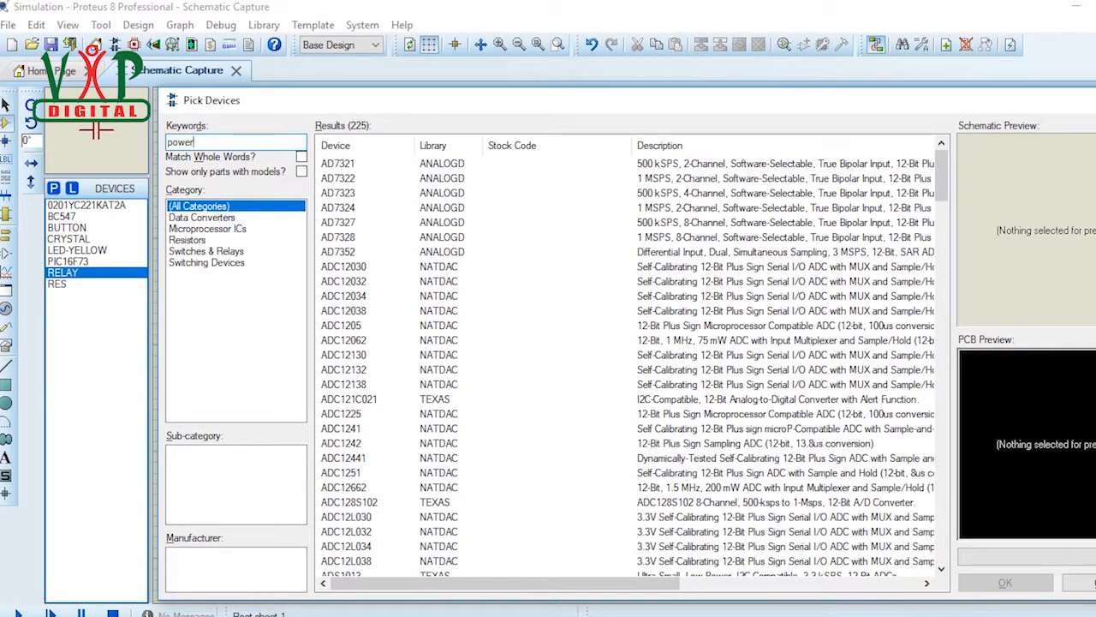
{"action": "type", "text": " so"}
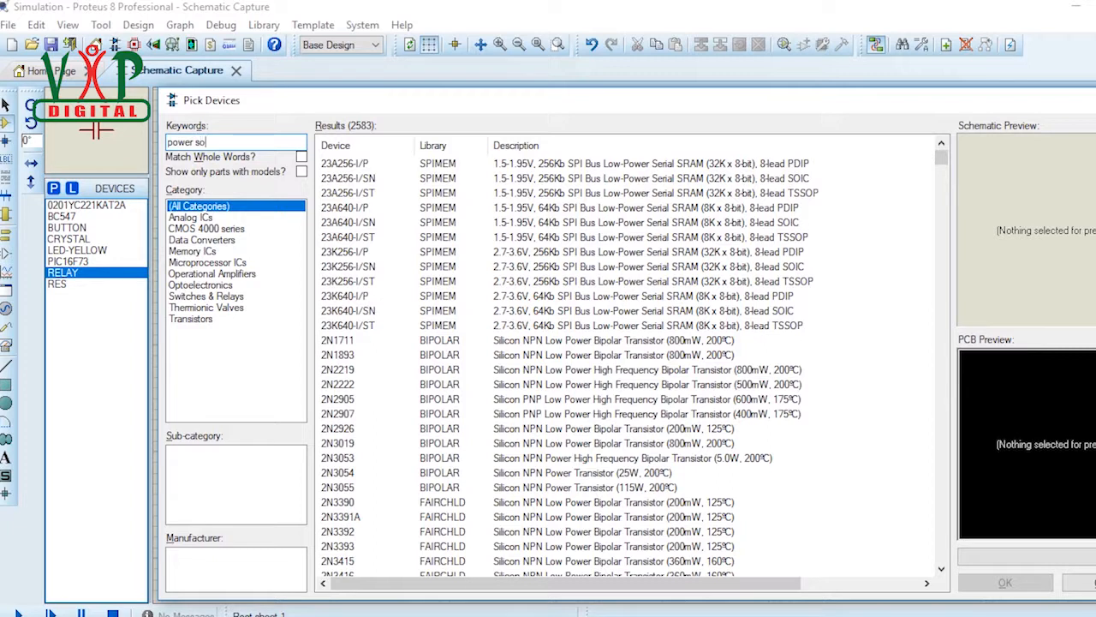
{"action": "type", "text": "urce"}
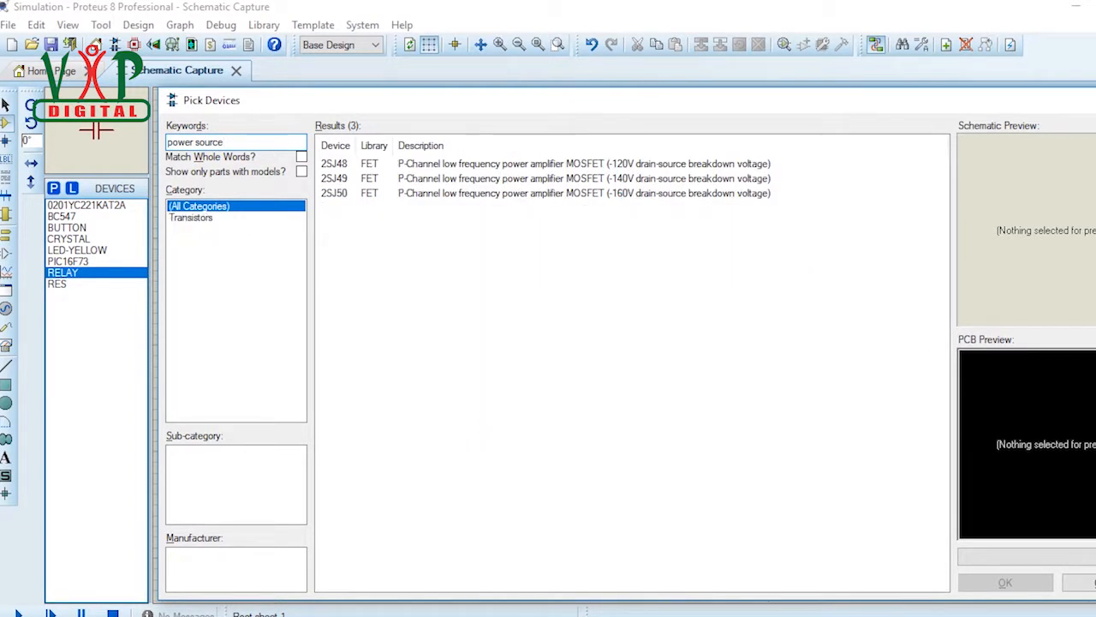
{"action": "key", "text": "shift+Left"}
{"action": "key", "text": "shift+Left"}
{"action": "key", "text": "shift+Left"}
{"action": "key", "text": "shift+Left"}
{"action": "key", "text": "shift+Left"}
{"action": "key", "text": "shift+Left"}
{"action": "key", "text": "shift+Left"}
{"action": "key", "text": "shift+Left"}
{"action": "key", "text": "shift+Left"}
{"action": "key", "text": "shift+Left"}
{"action": "key", "text": "shift+Left"}
{"action": "key", "text": "shift+Left"}
{"action": "key", "text": "shift+Left"}
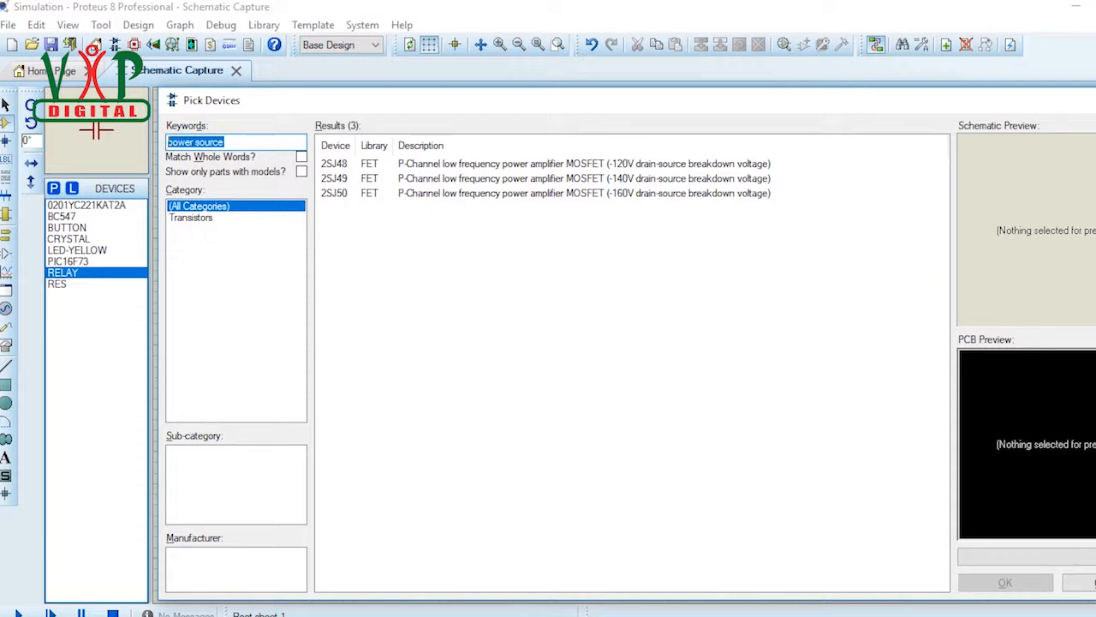
{"action": "key", "text": "BackSpace"}
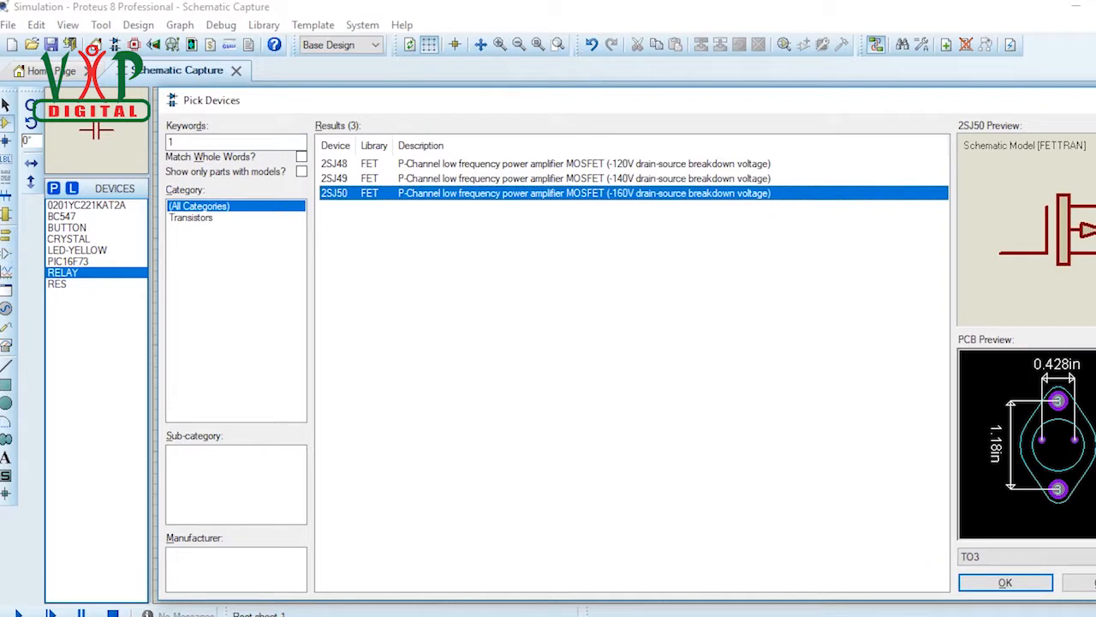
{"action": "type", "text": "1"}
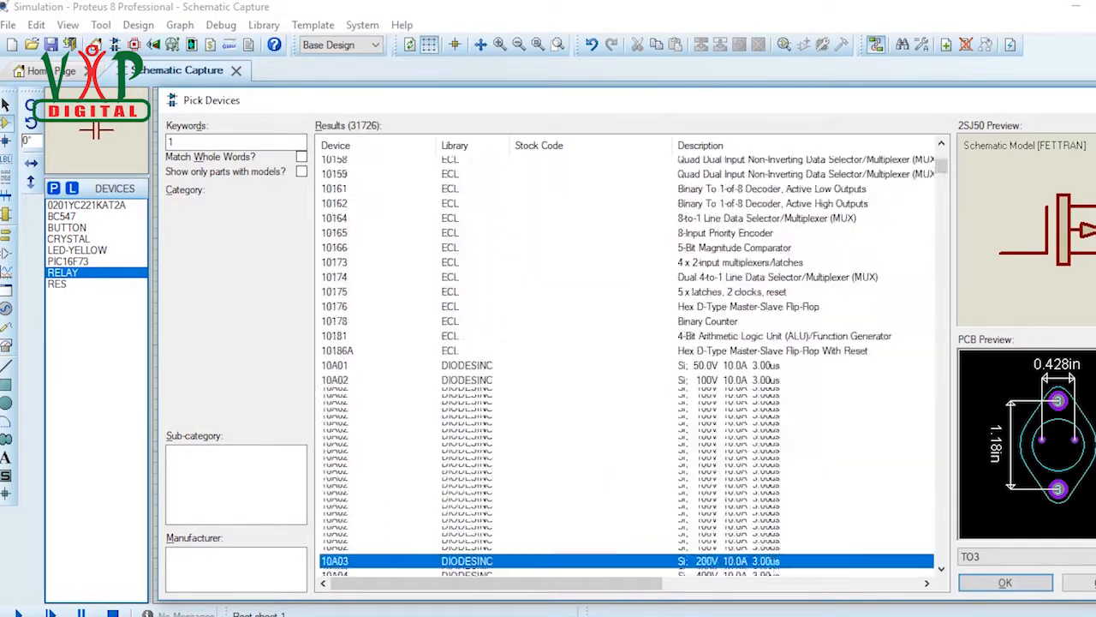
{"action": "type", "text": "2"}
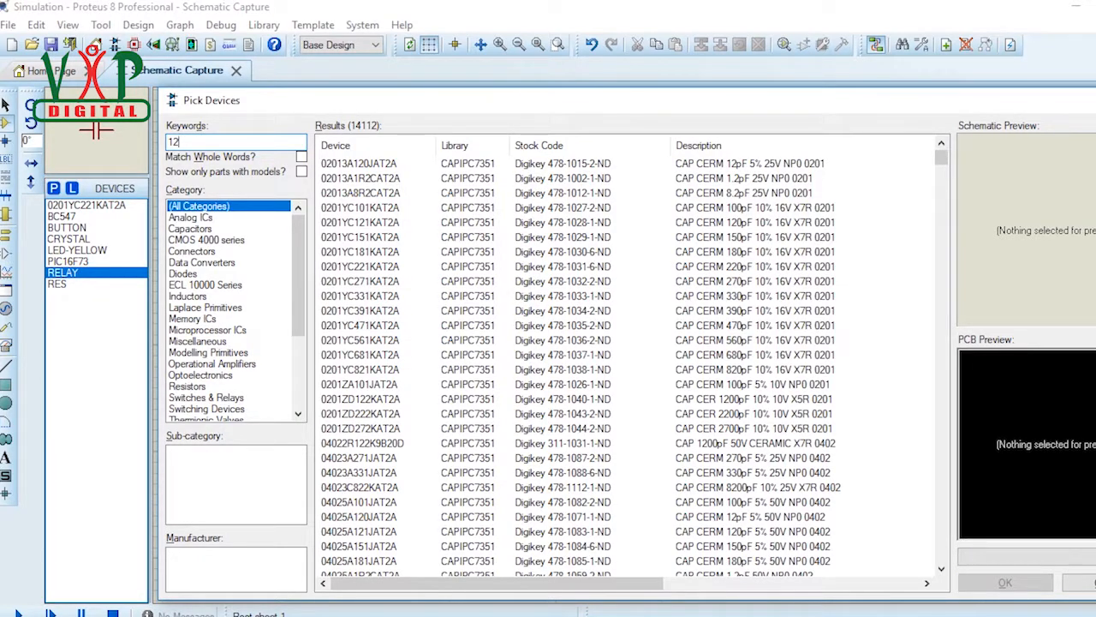
{"action": "key", "text": "BackSpace"}
{"action": "key", "text": "BackSpace"}
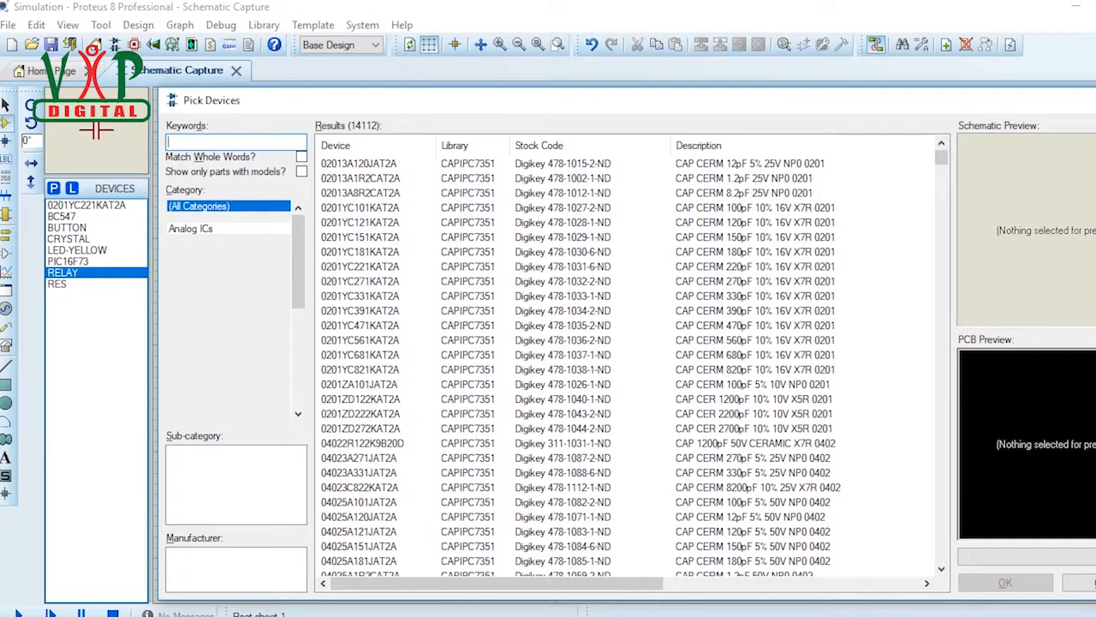
- Search for battery, add the BATTERY DC Voltage Source from the ACTIVE library to the device list, and close the device picker
{"action": "type", "text": "battery"}
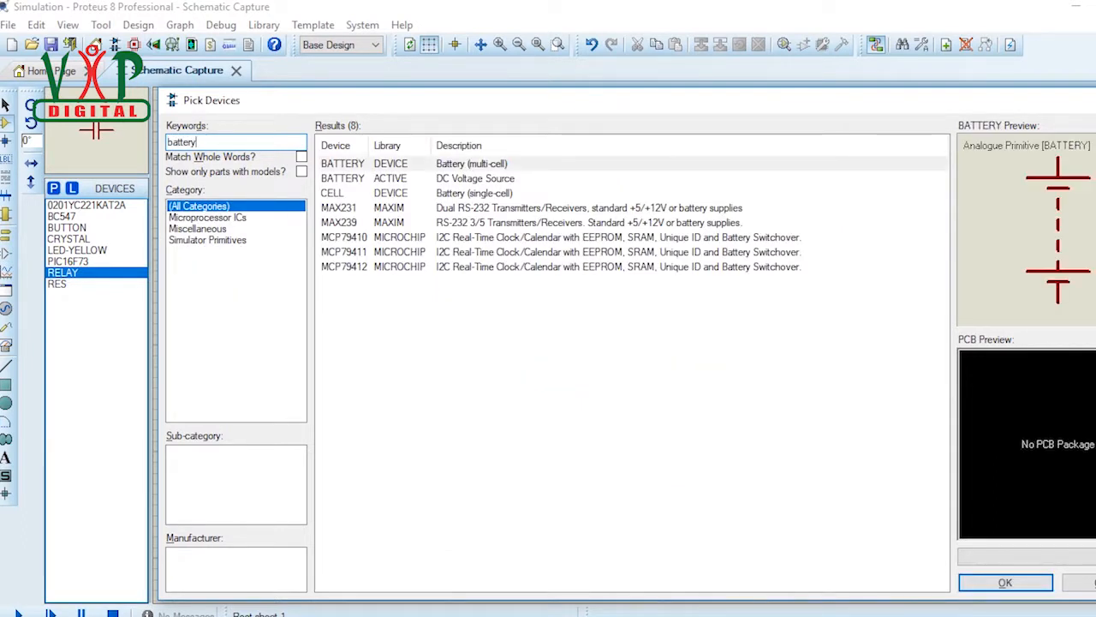
{"action": "left_click", "coordinate": [475, 178]}
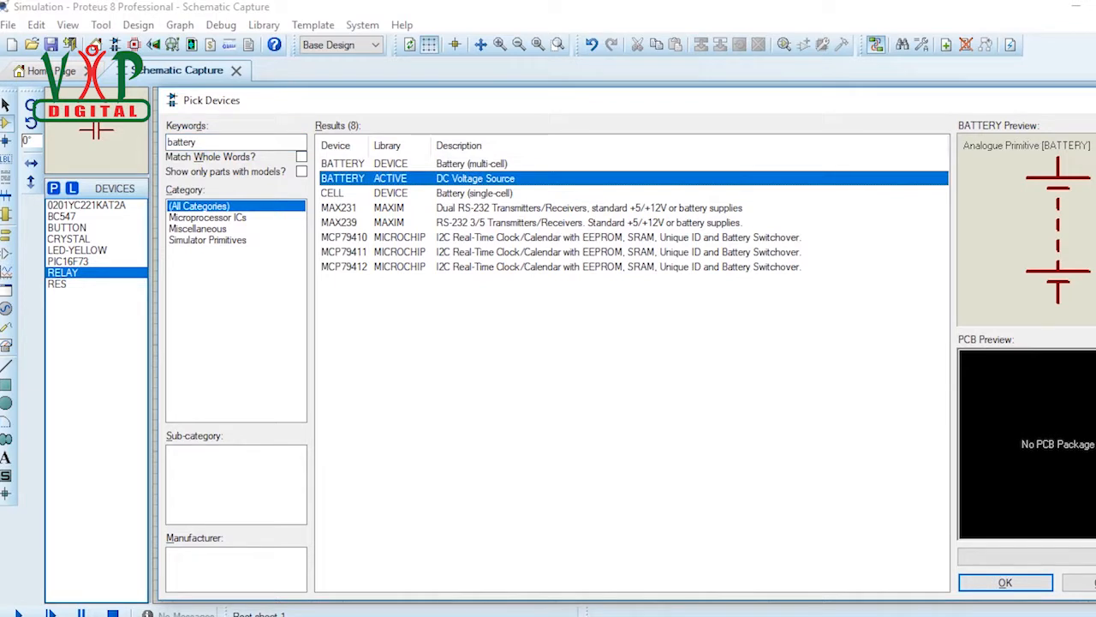
{"action": "double_click", "coordinate": [476, 178]}
{"action": "left_click_drag", "start_coordinate": [200, 142], "coordinate": [167, 142]}
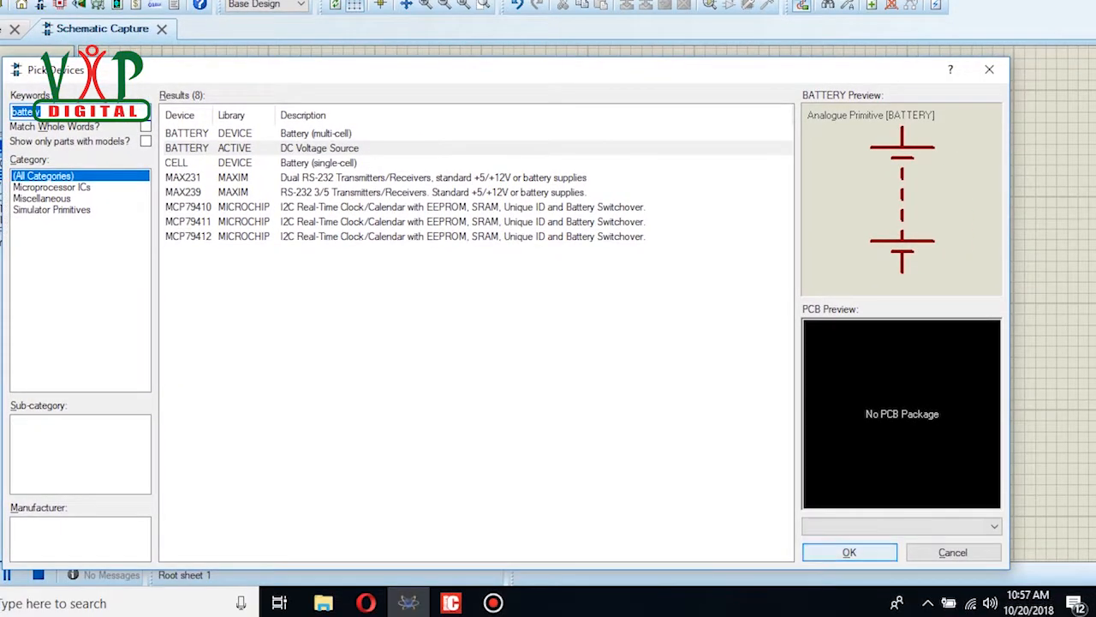
{"action": "left_click", "coordinate": [850, 553]}
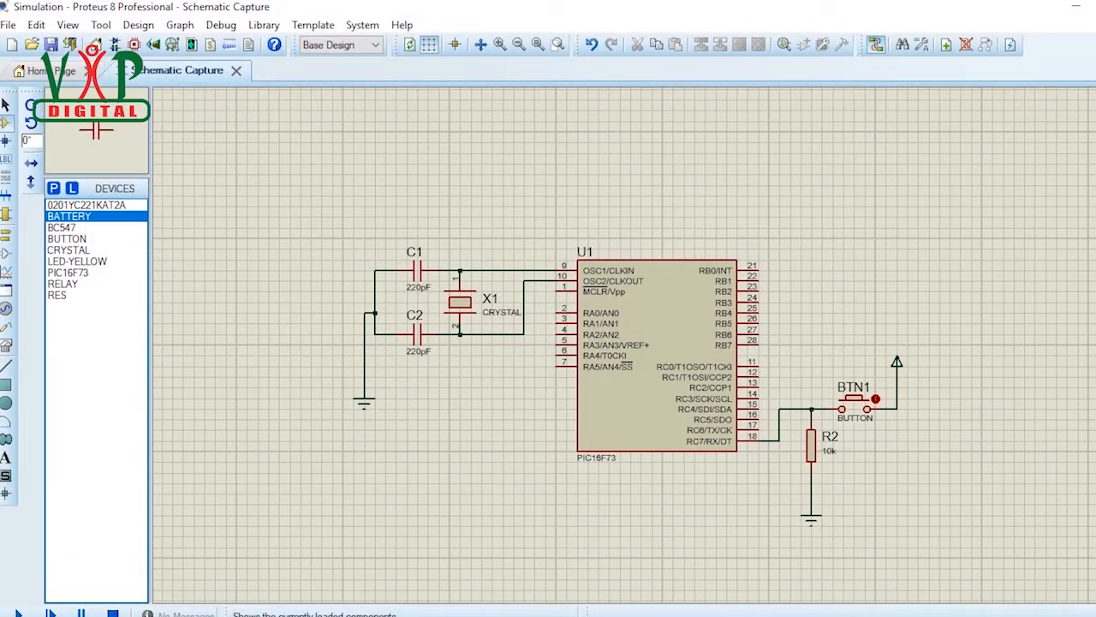
- Place a RES resistor horizontally beside U1, with its end connected to the RB7 pin
{"action": "left_click", "coordinate": [58, 277]}
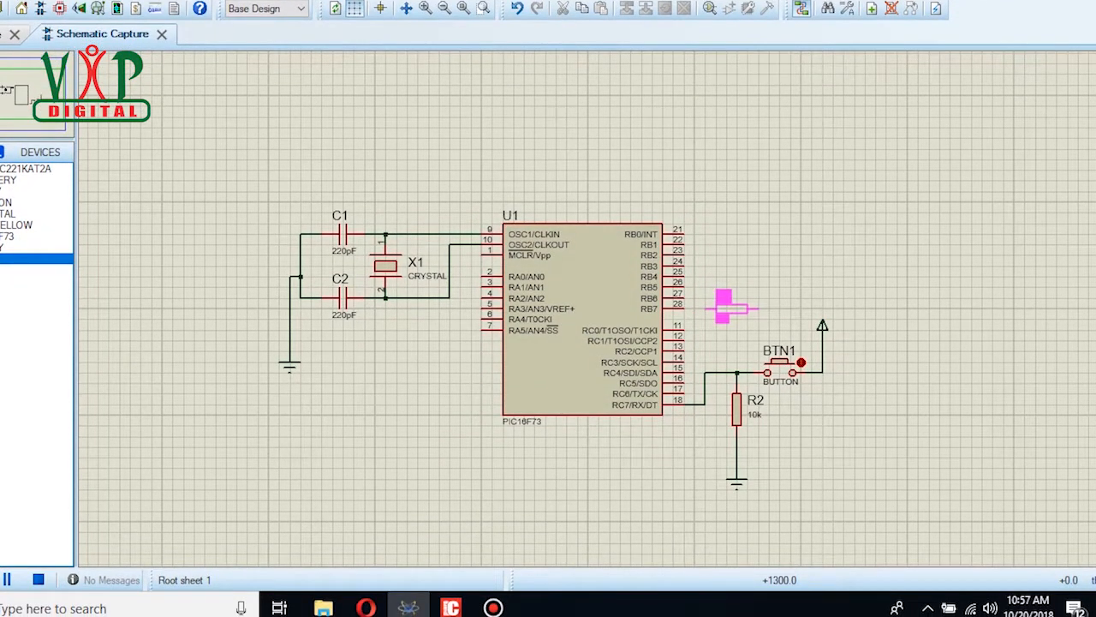
{"action": "left_click", "coordinate": [732, 312]}
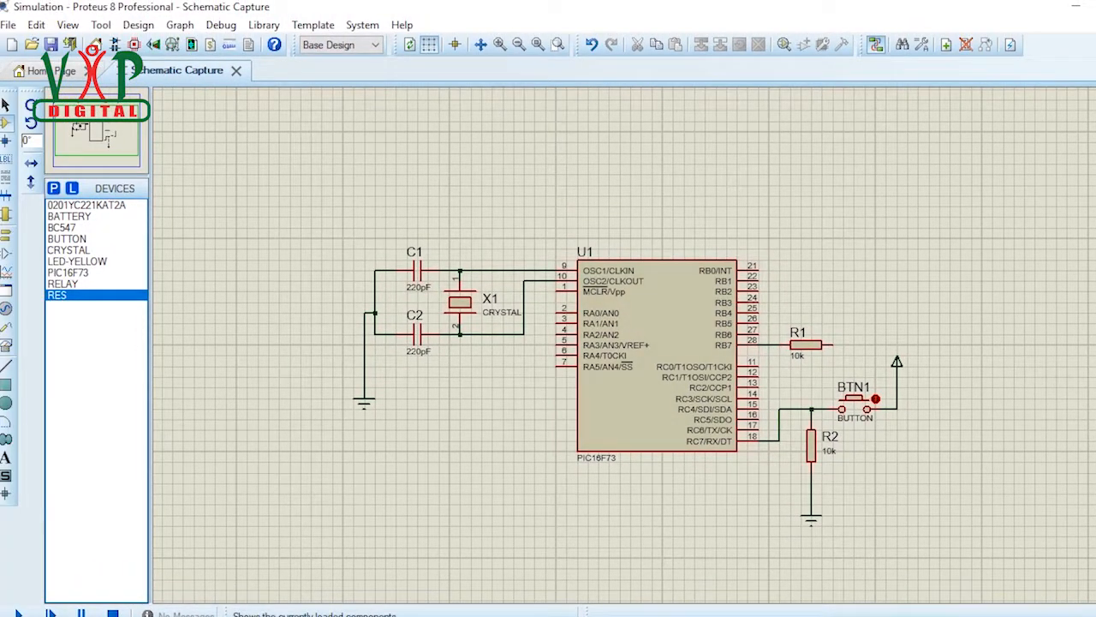
- Place a BC547 transistor to the right of R1 and wire its base to R1's free end
{"action": "left_click", "coordinate": [62, 227]}
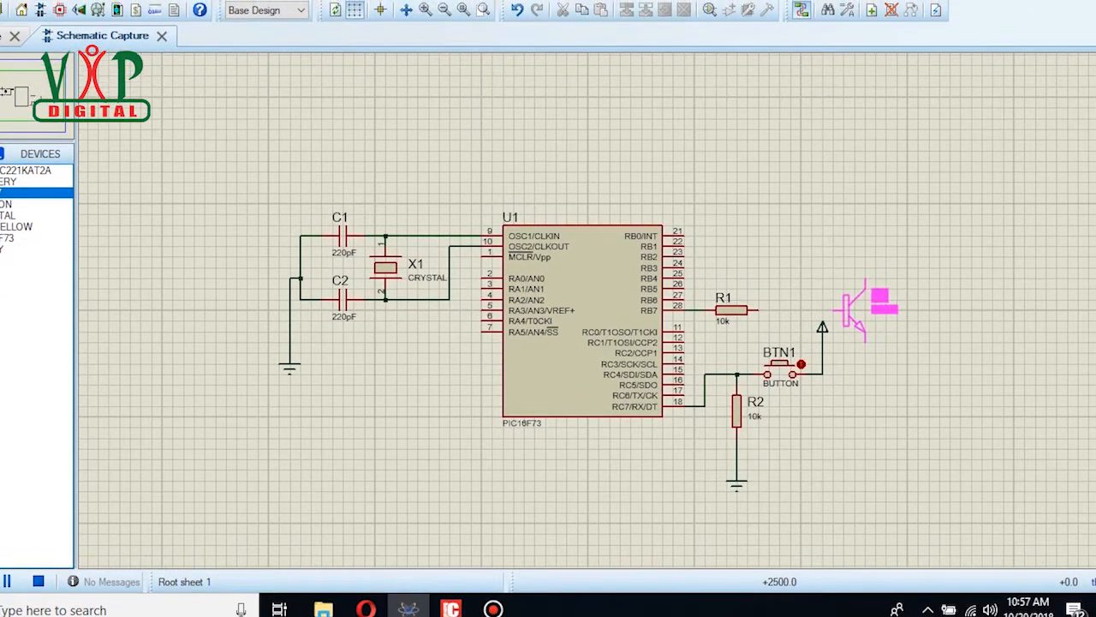
{"action": "left_click", "coordinate": [882, 302]}
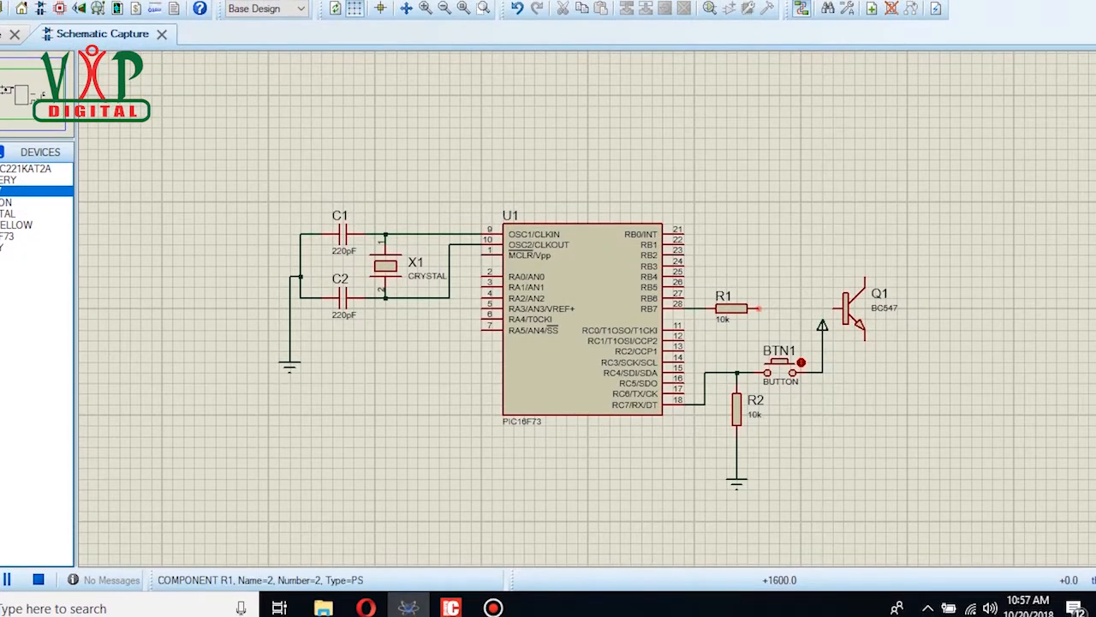
{"action": "left_click", "coordinate": [758, 309]}
{"action": "left_click", "coordinate": [844, 308]}
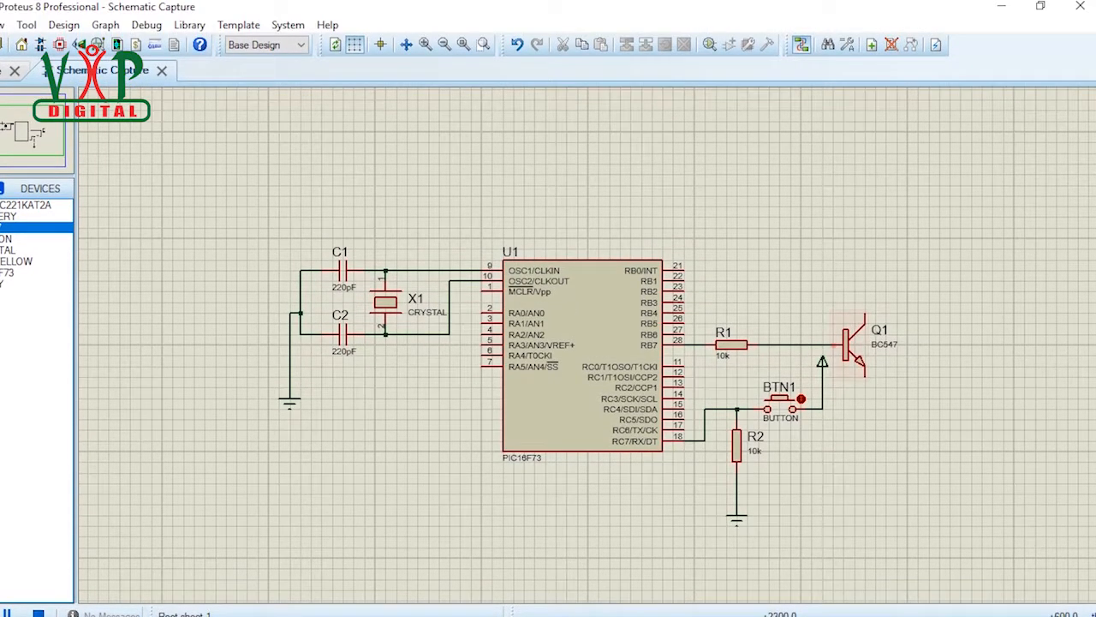
- Search the device library for 1n4007, add the 1N4007 diode from the DIODESINC library to the device list, and close the device picker
{"action": "left_click", "coordinate": [54, 187]}
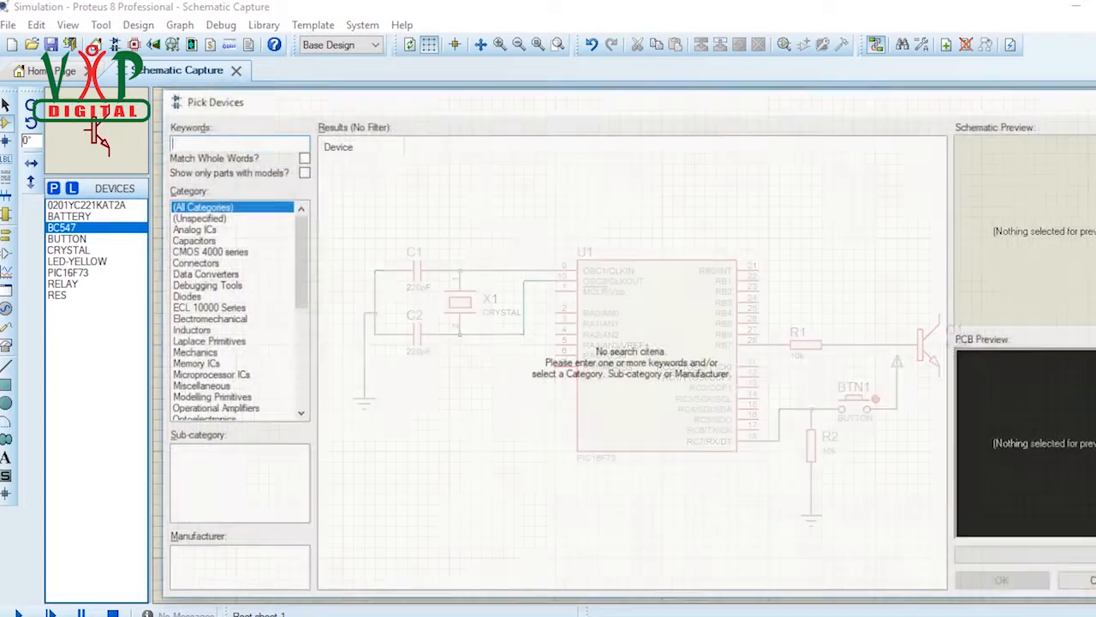
{"action": "type", "text": "n"}
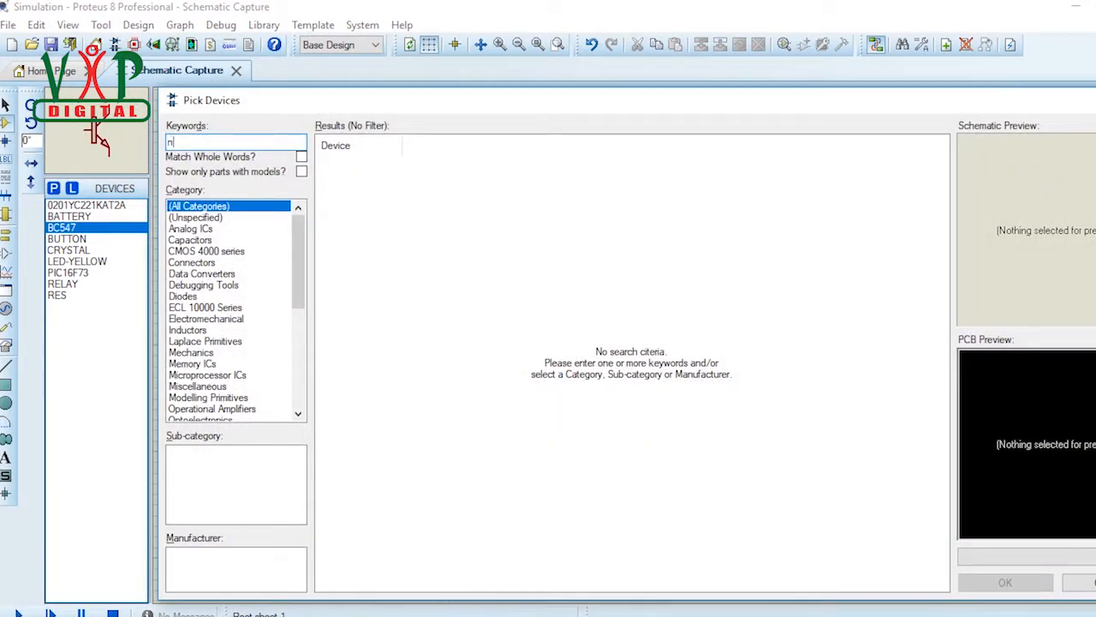
{"action": "type", "text": "4"}
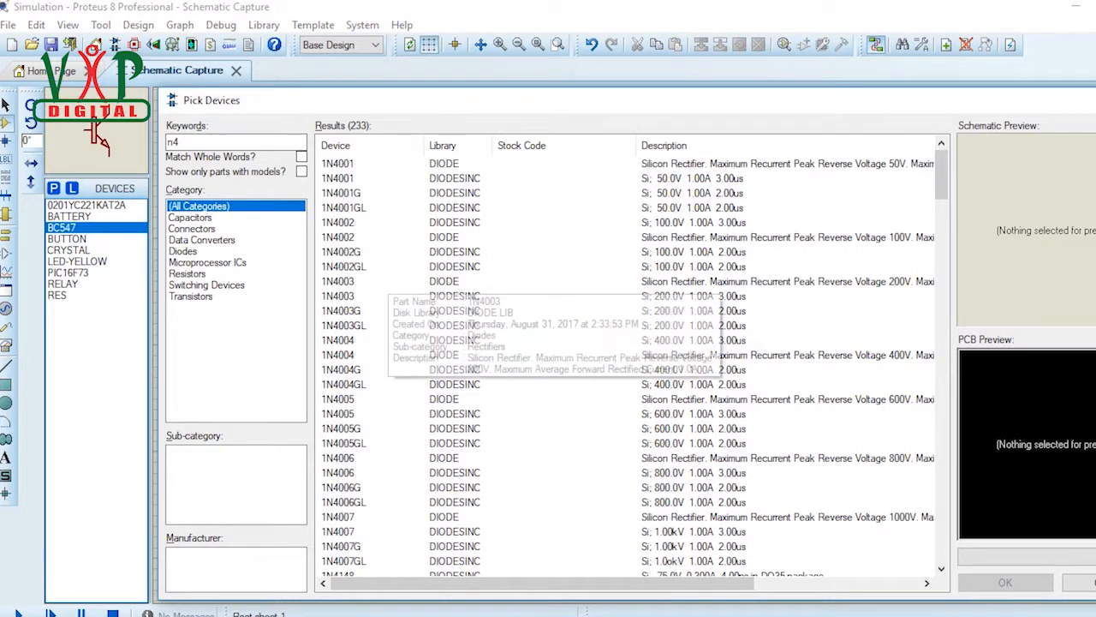
{"action": "double_click", "coordinate": [171, 142]}
{"action": "type", "text": "1"}
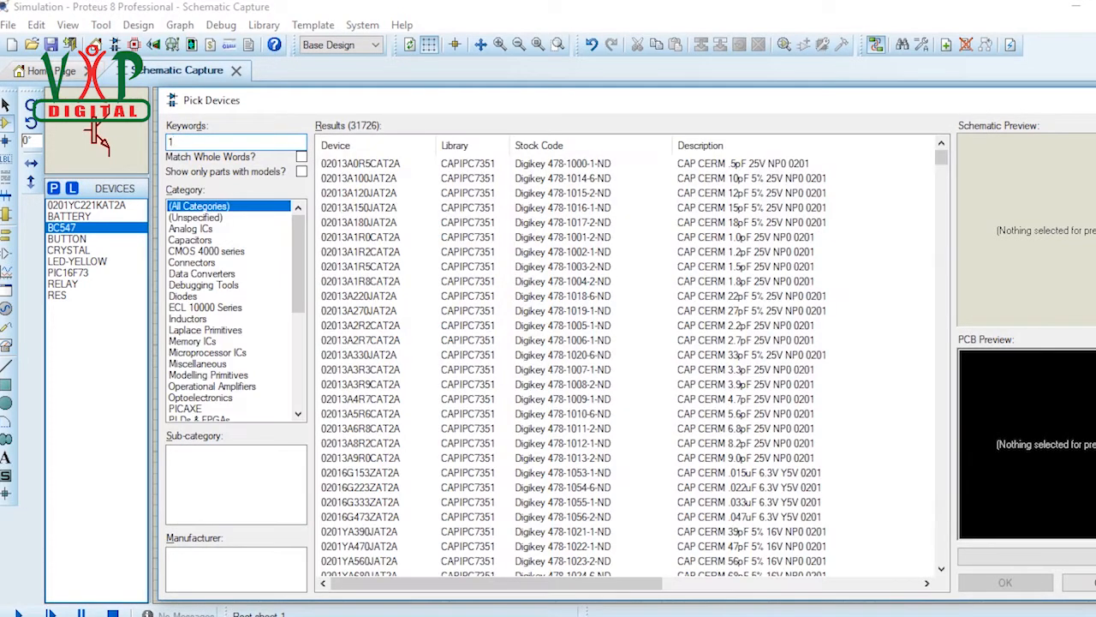
{"action": "type", "text": "n"}
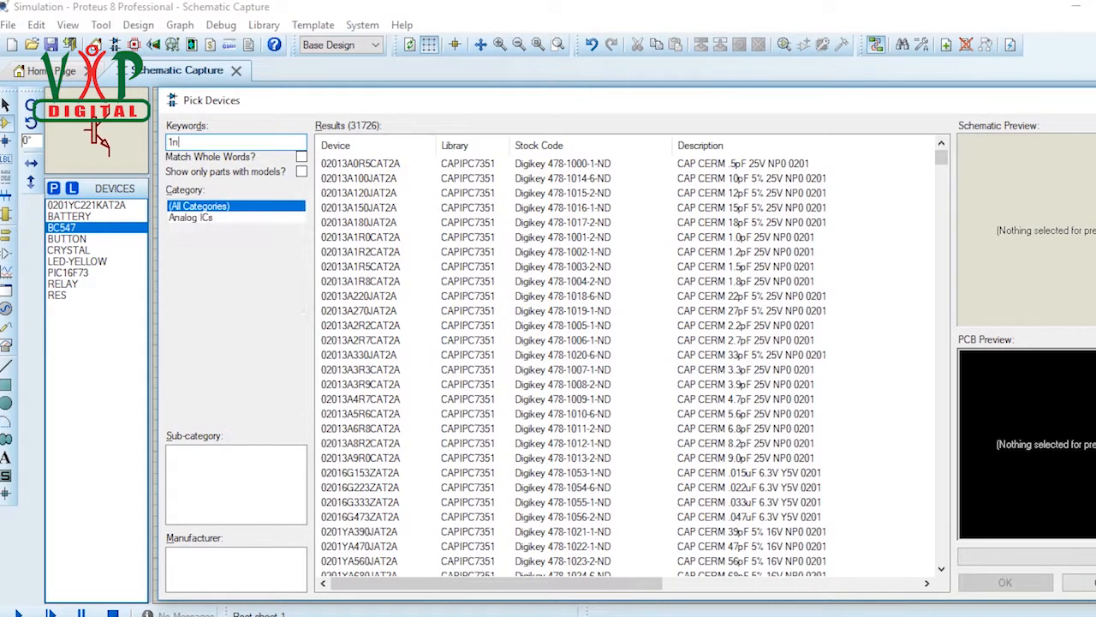
{"action": "type", "text": "4007"}
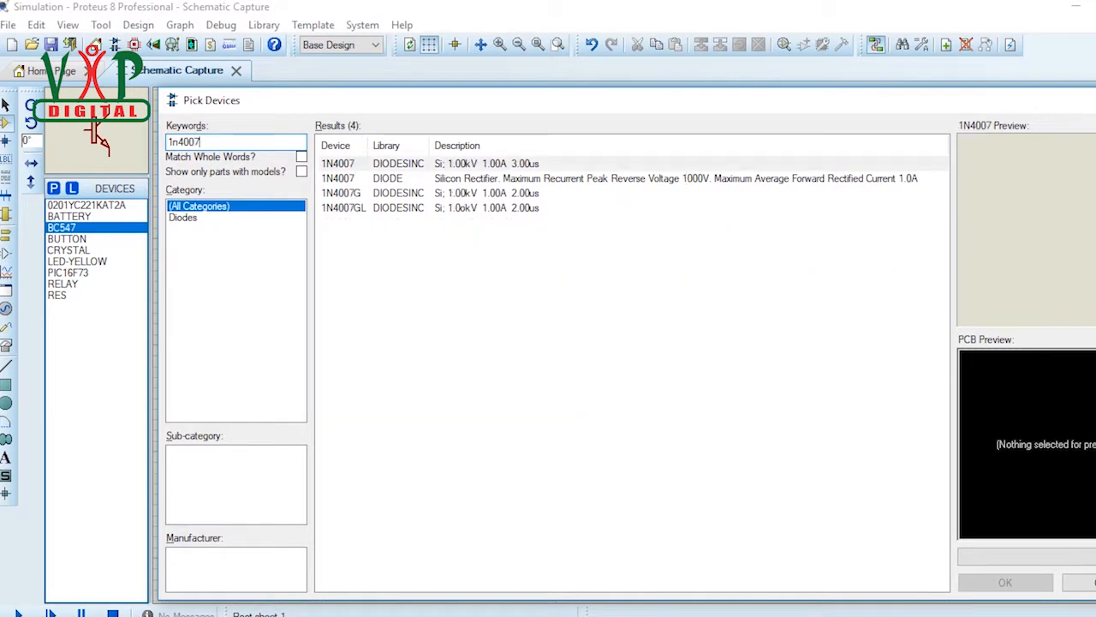
{"action": "double_click", "coordinate": [398, 163]}
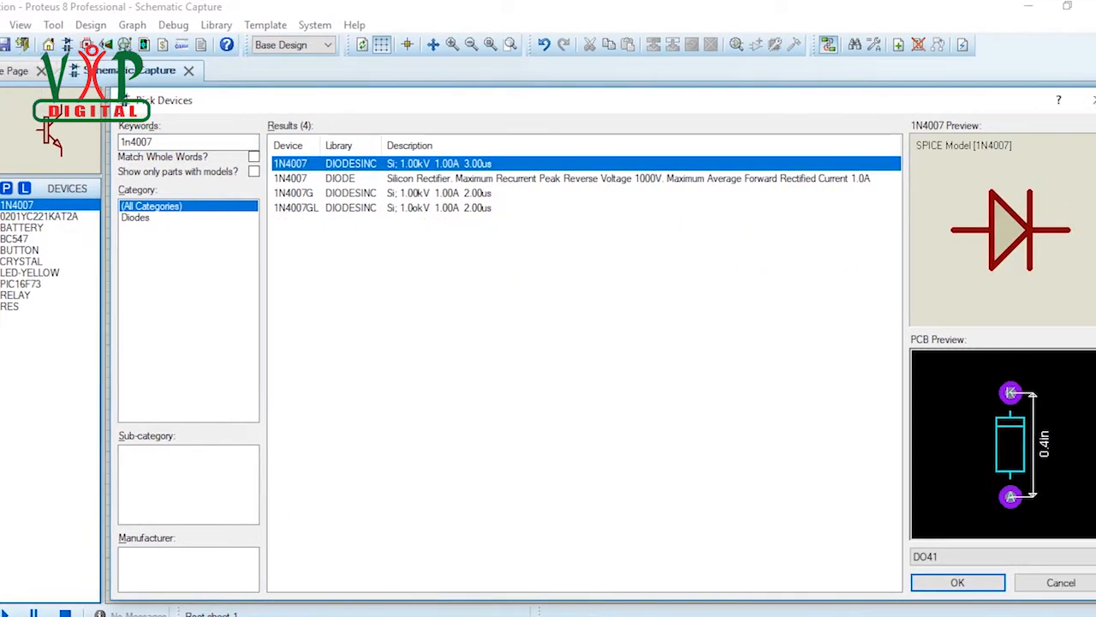
{"action": "left_click", "coordinate": [1005, 582]}
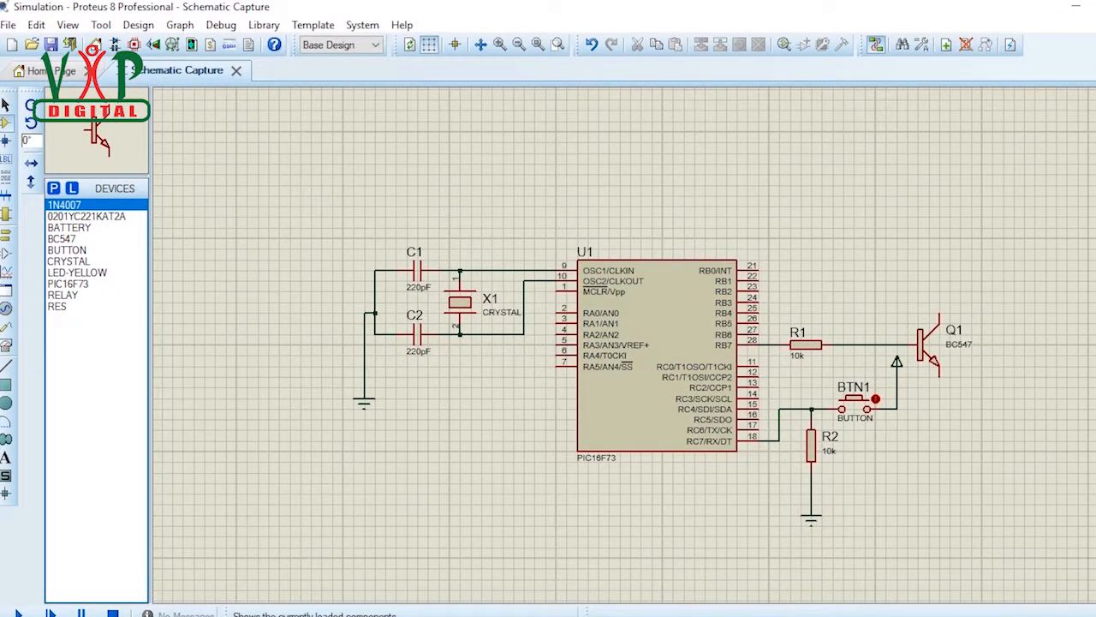
- Place the RELAY above Q1 and a 1N4007 diode beside its coil, pointing upward
{"action": "left_click", "coordinate": [79, 295]}
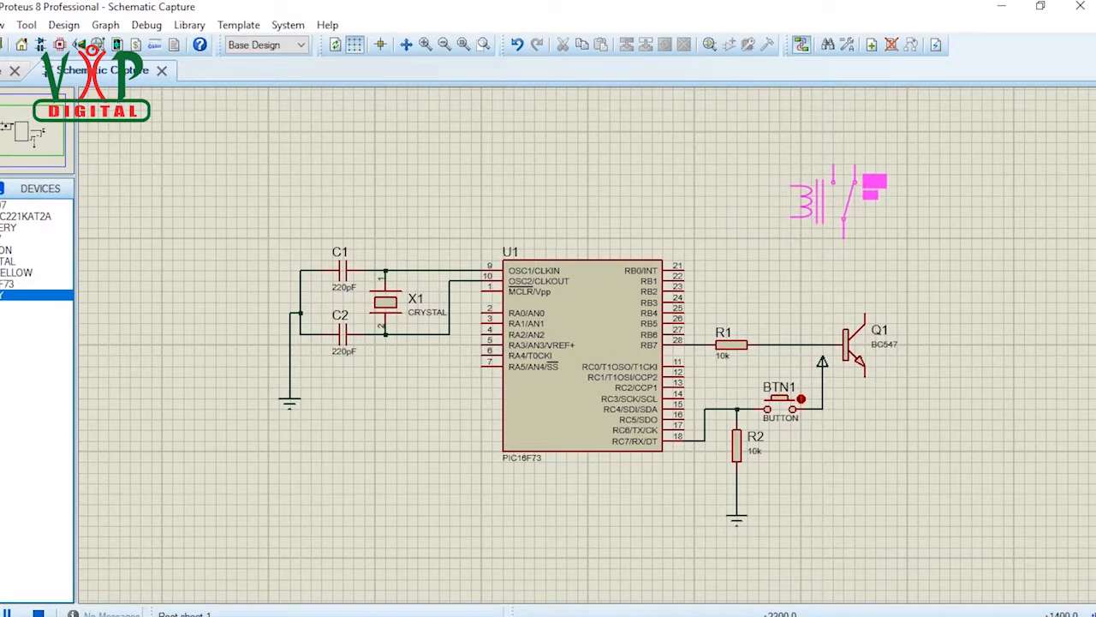
{"action": "left_click", "coordinate": [835, 201]}
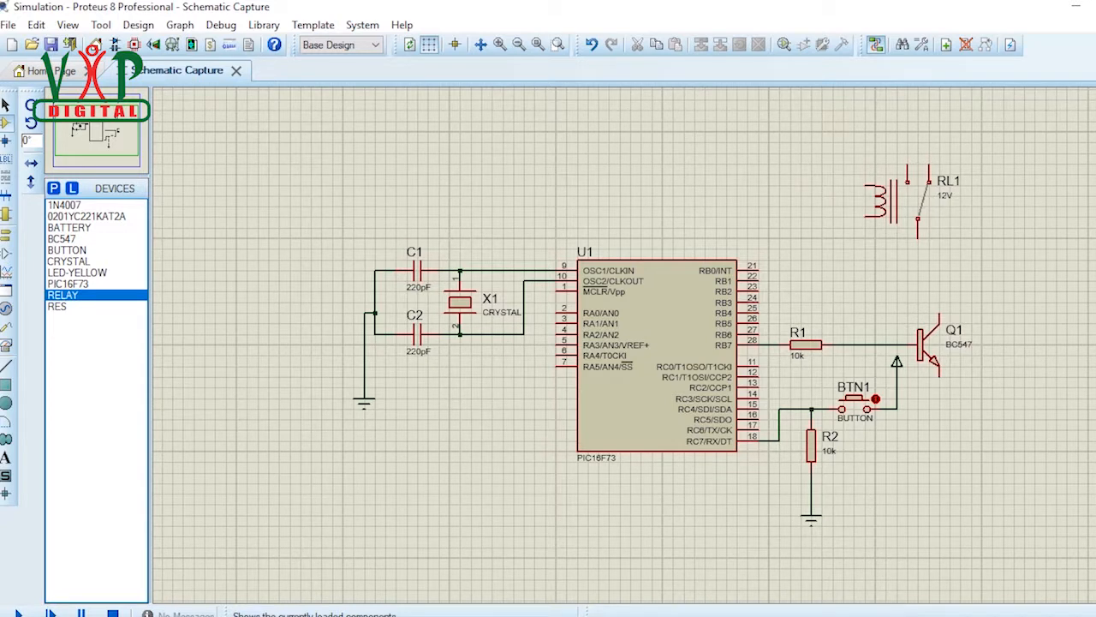
{"action": "left_click", "coordinate": [69, 205]}
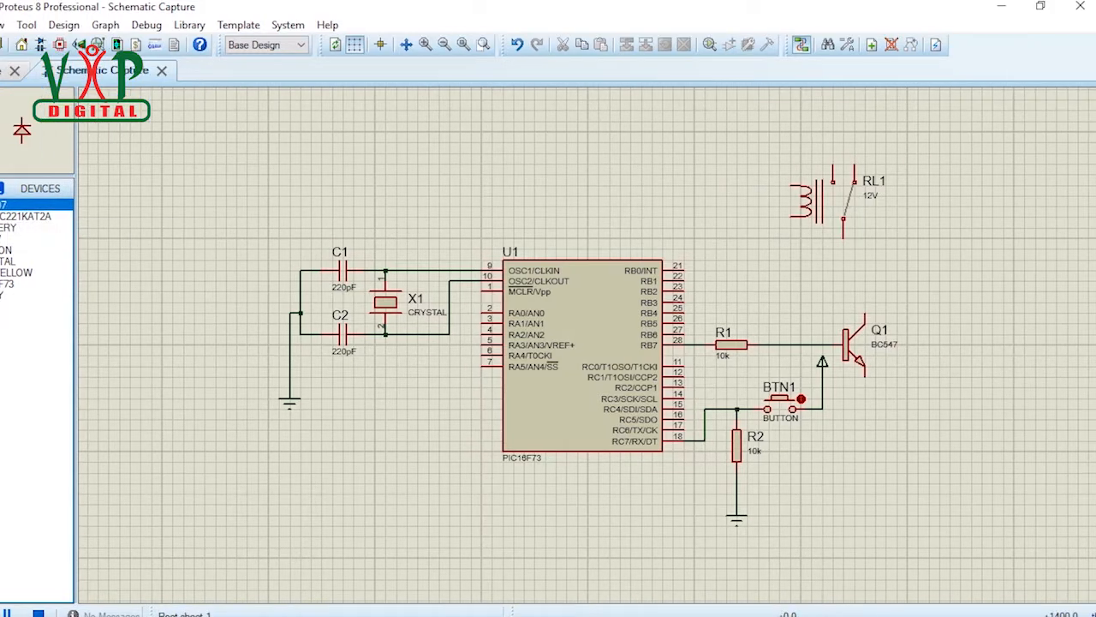
{"action": "left_click", "coordinate": [758, 202]}
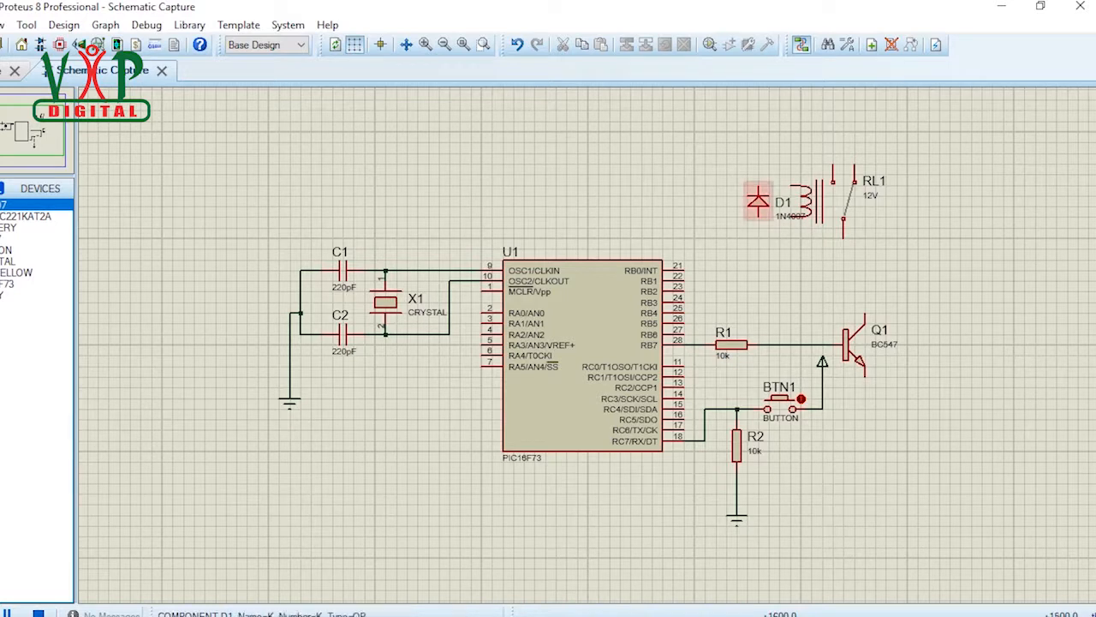
- Wire diode D1 in parallel with the RL1 relay coil and move its 1N4007 label below the diode
{"action": "left_click", "coordinate": [757, 175]}
{"action": "left_click", "coordinate": [783, 183]}
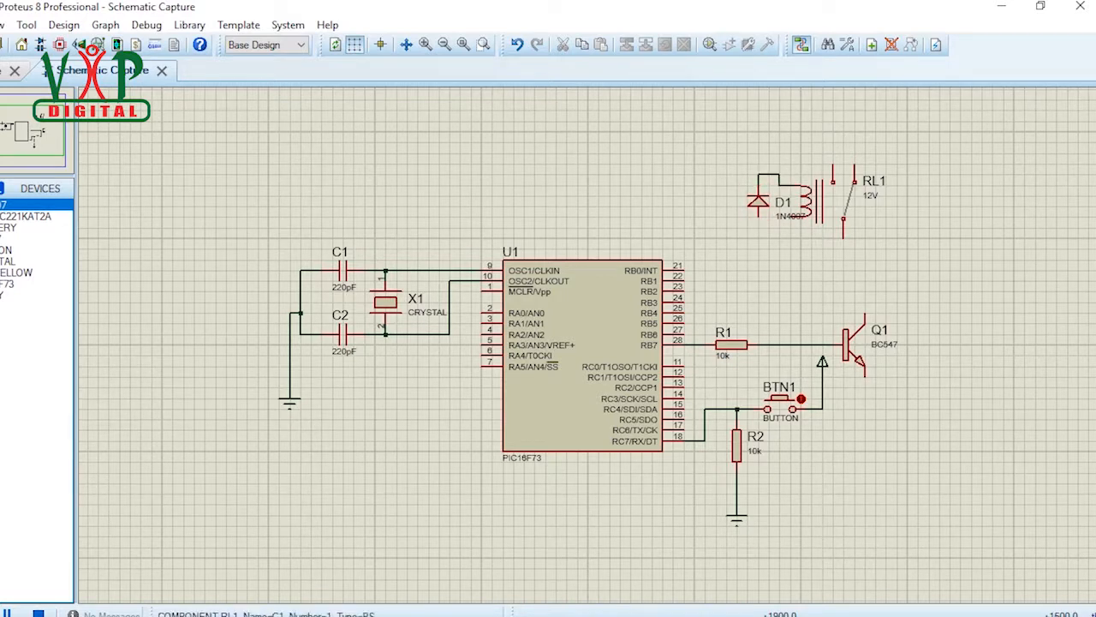
{"action": "left_click", "coordinate": [758, 216]}
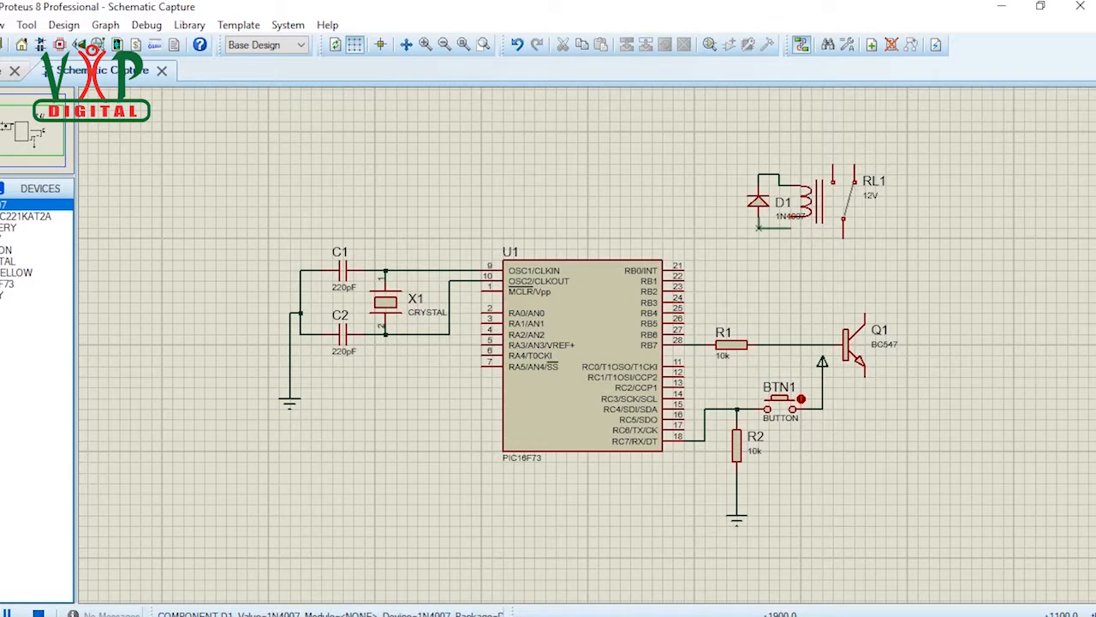
{"action": "key", "text": "Escape"}
{"action": "left_click", "coordinate": [786, 214]}
{"action": "left_click_drag", "start_coordinate": [789, 216], "coordinate": [769, 237]}
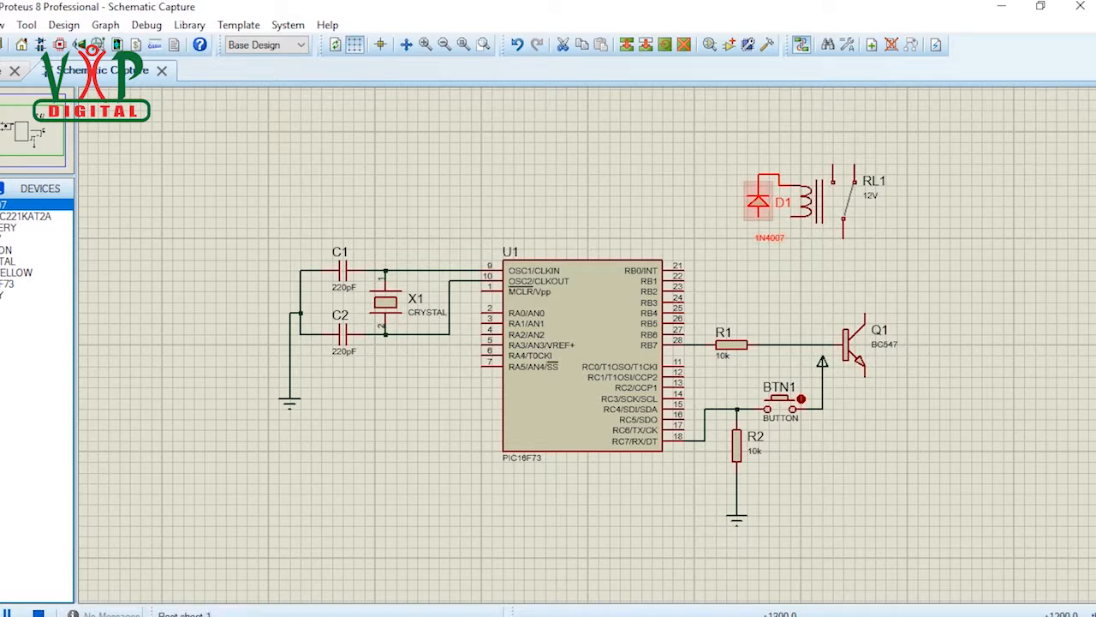
{"action": "left_click", "coordinate": [748, 227]}
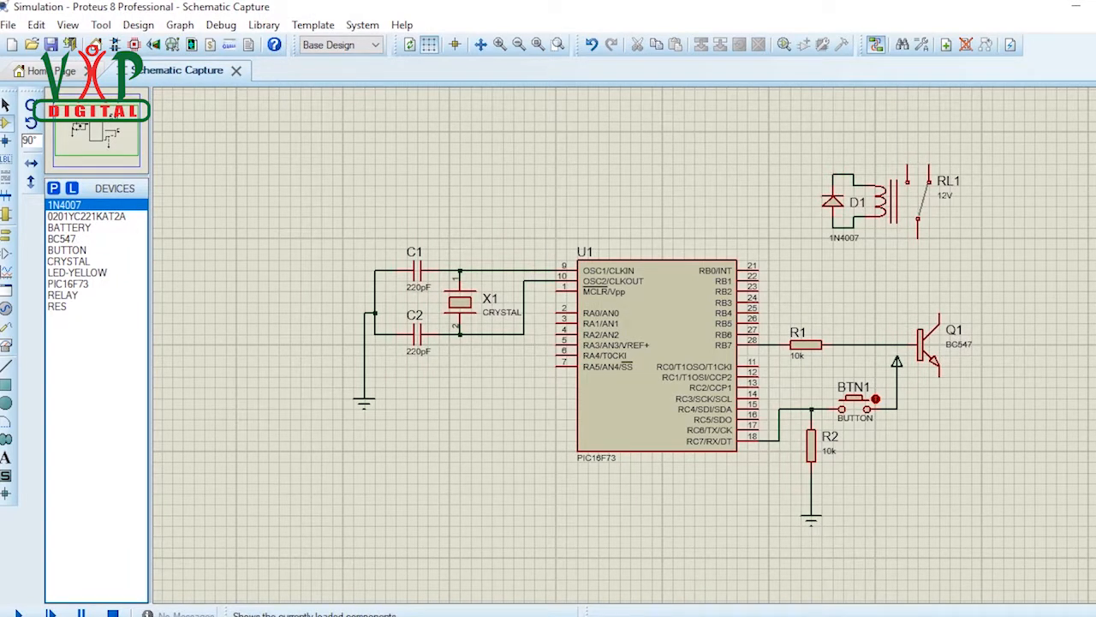
- Place the BATTERY horizontally to the right of relay RL1
{"action": "left_click", "coordinate": [69, 227]}
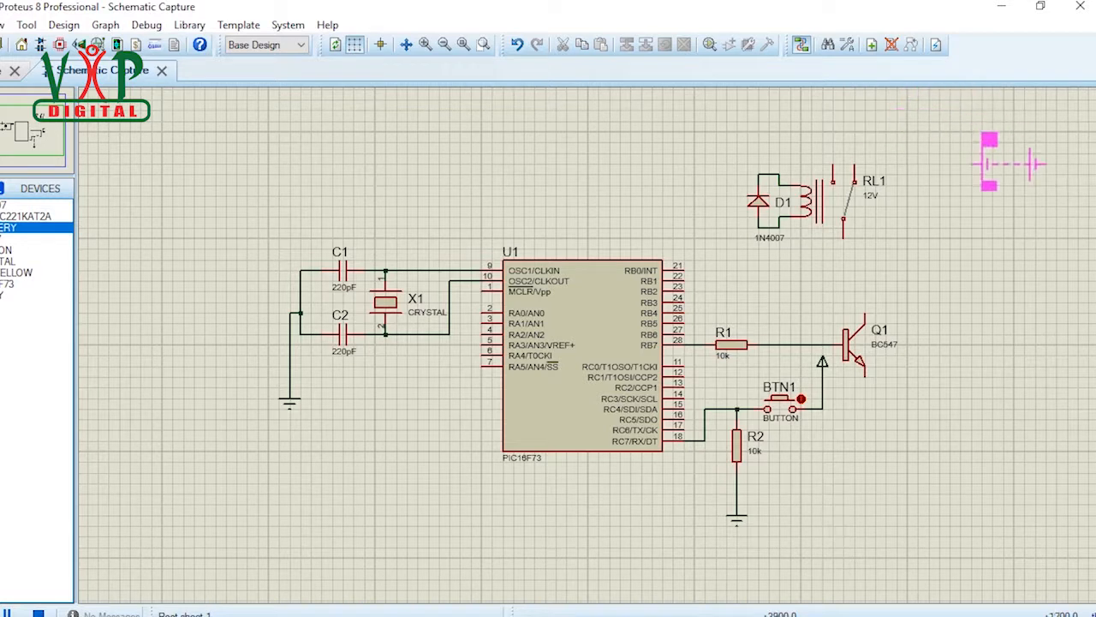
{"action": "left_click", "coordinate": [976, 162]}
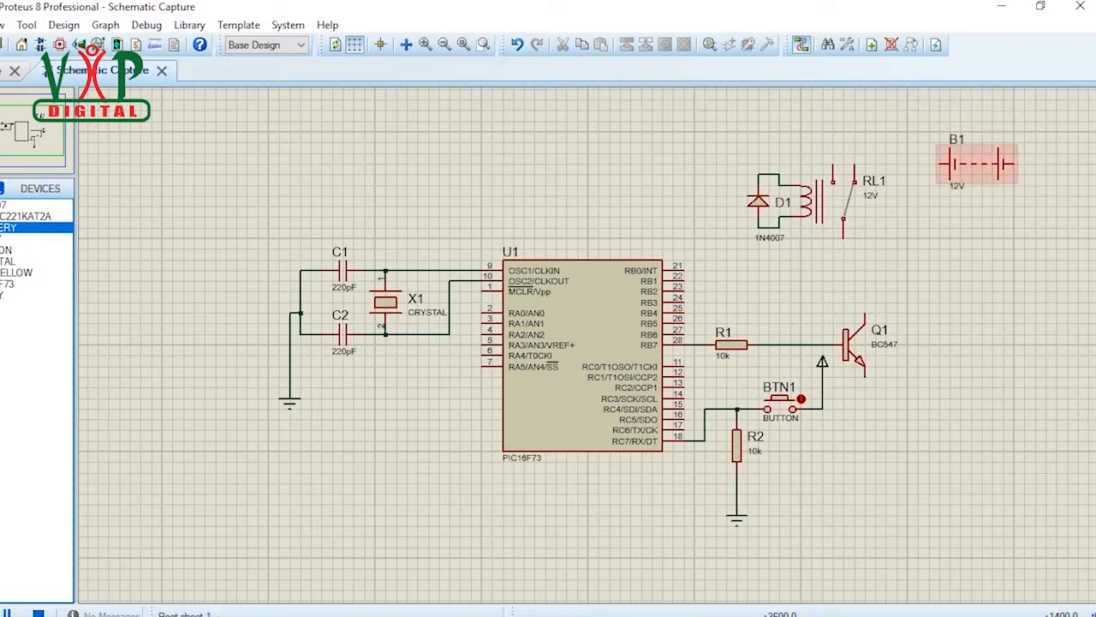
- Try rotating battery B1 by 180 degrees and undo the rotation
{"action": "right_click", "coordinate": [957, 156]}
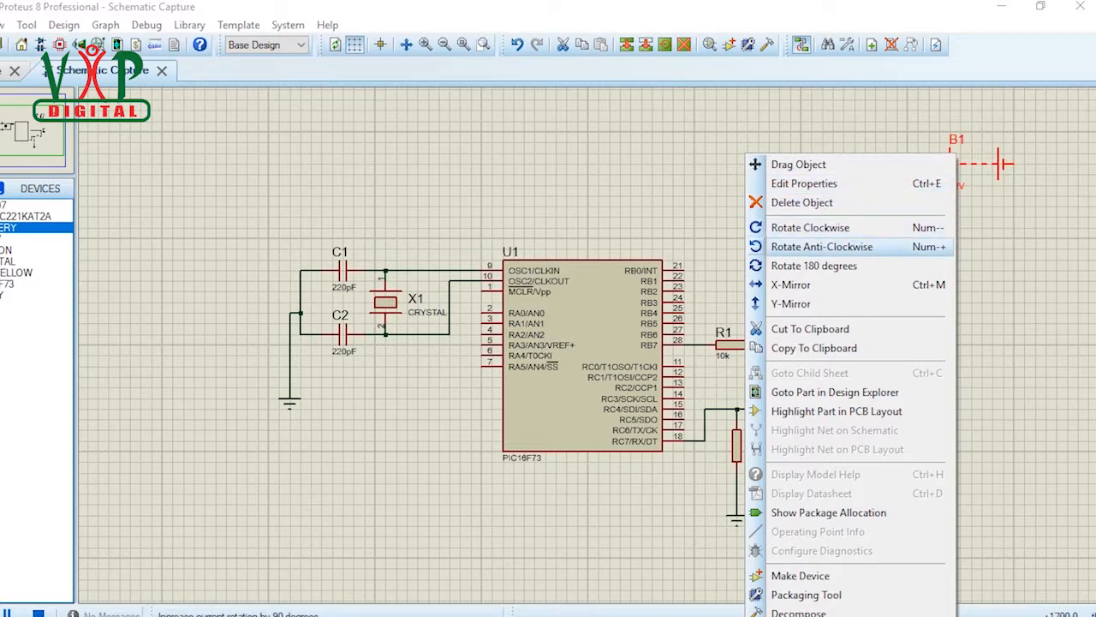
{"action": "left_click", "coordinate": [813, 266]}
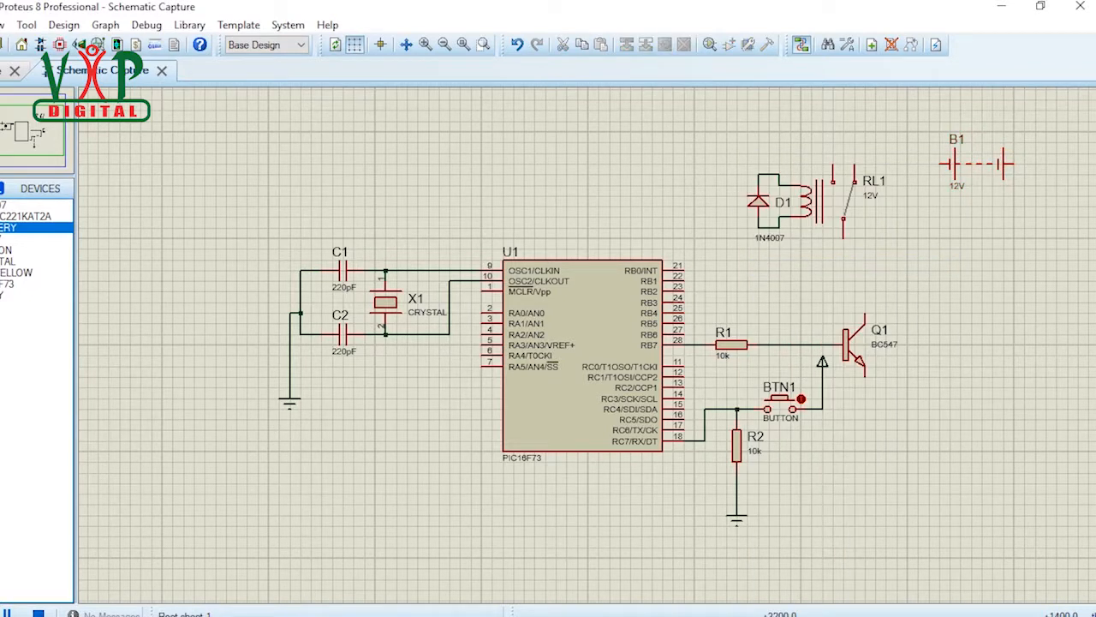
{"action": "left_click", "coordinate": [971, 164]}
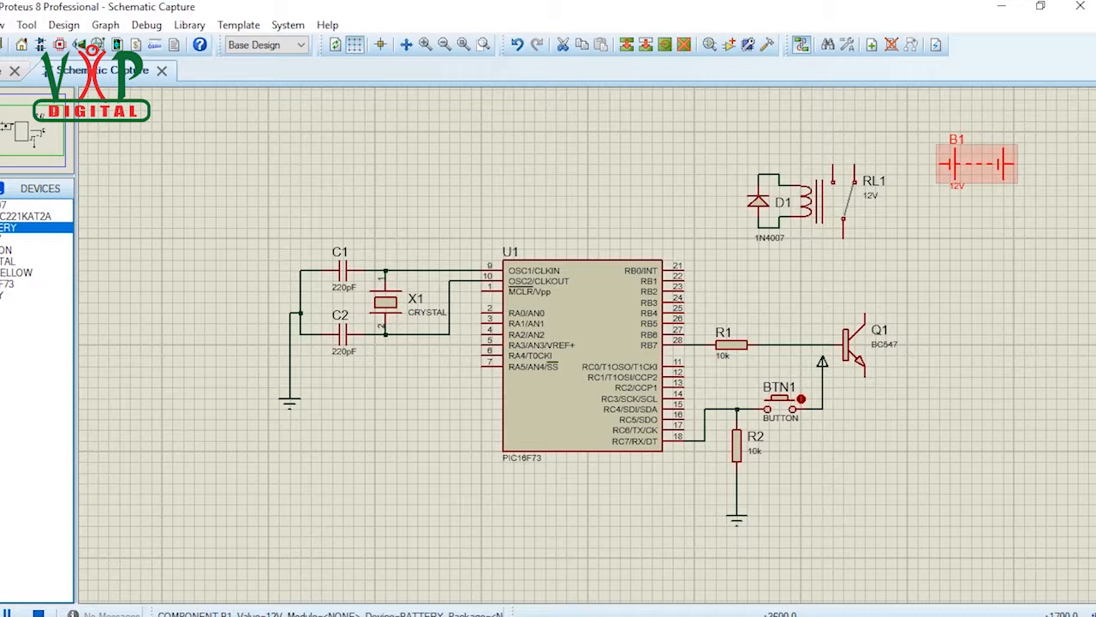
{"action": "key", "text": "ctrl+z"}
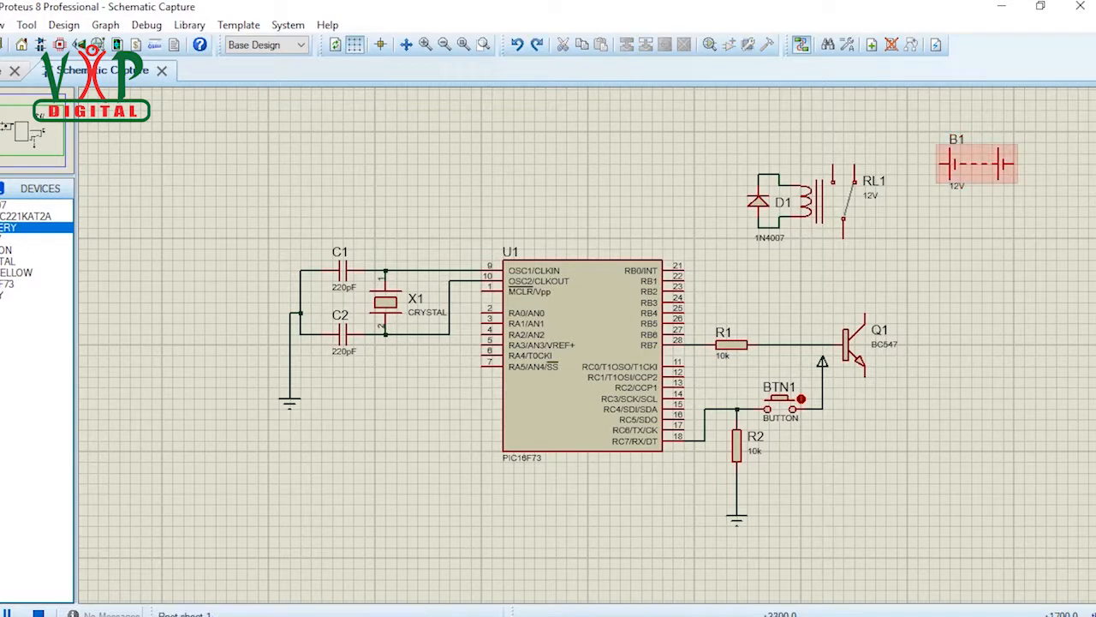
{"action": "right_click", "coordinate": [944, 164]}
{"action": "key", "text": "Escape"}
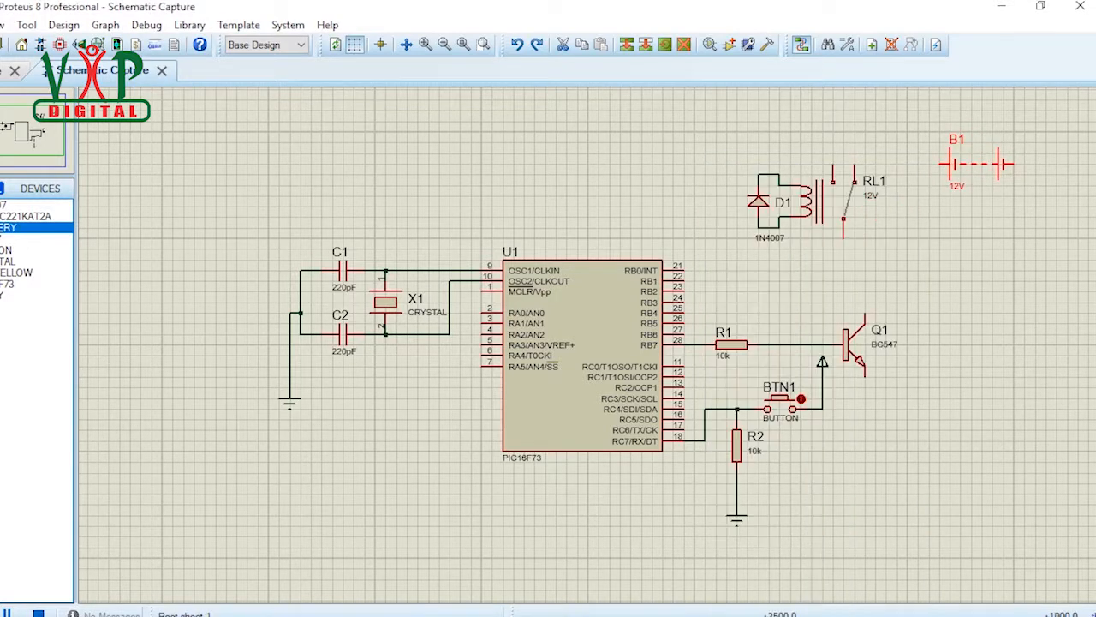
- Move battery B1 up and closer to relay RL1, and wire its near terminal to the upper junction of D1 and the relay coil
{"action": "left_click_drag", "start_coordinate": [959, 164], "coordinate": [927, 143]}
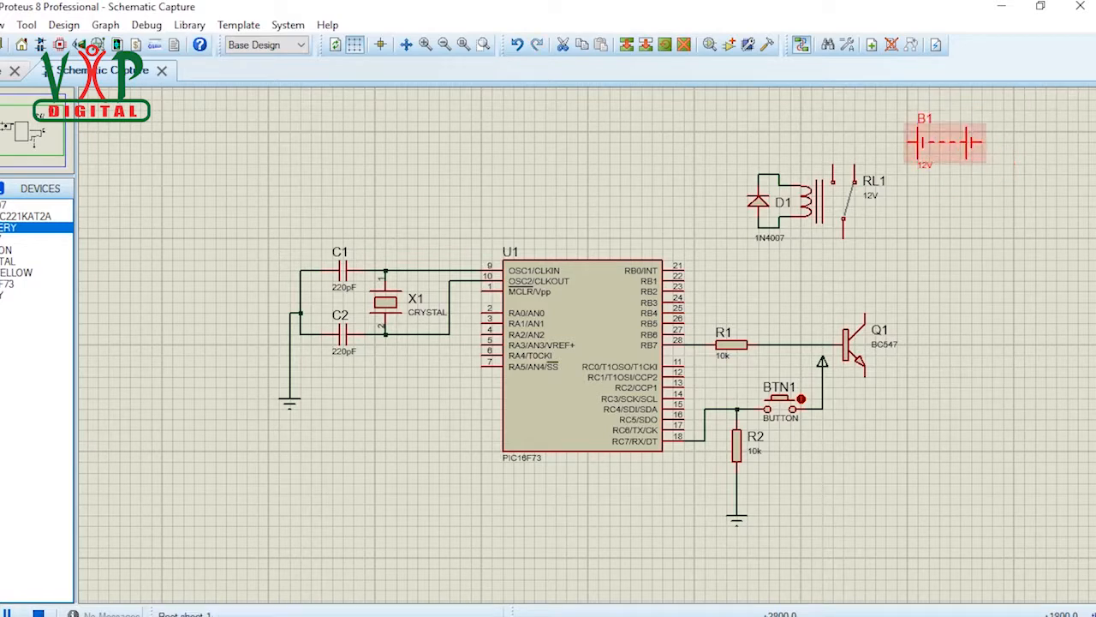
{"action": "left_click", "coordinate": [909, 143]}
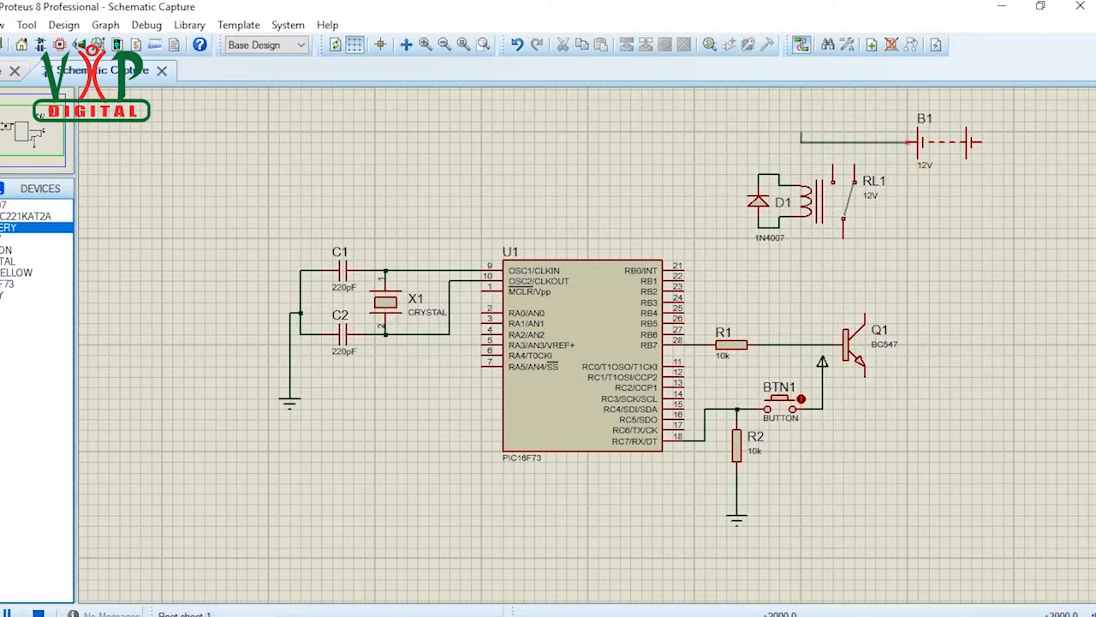
{"action": "left_click", "coordinate": [758, 175]}
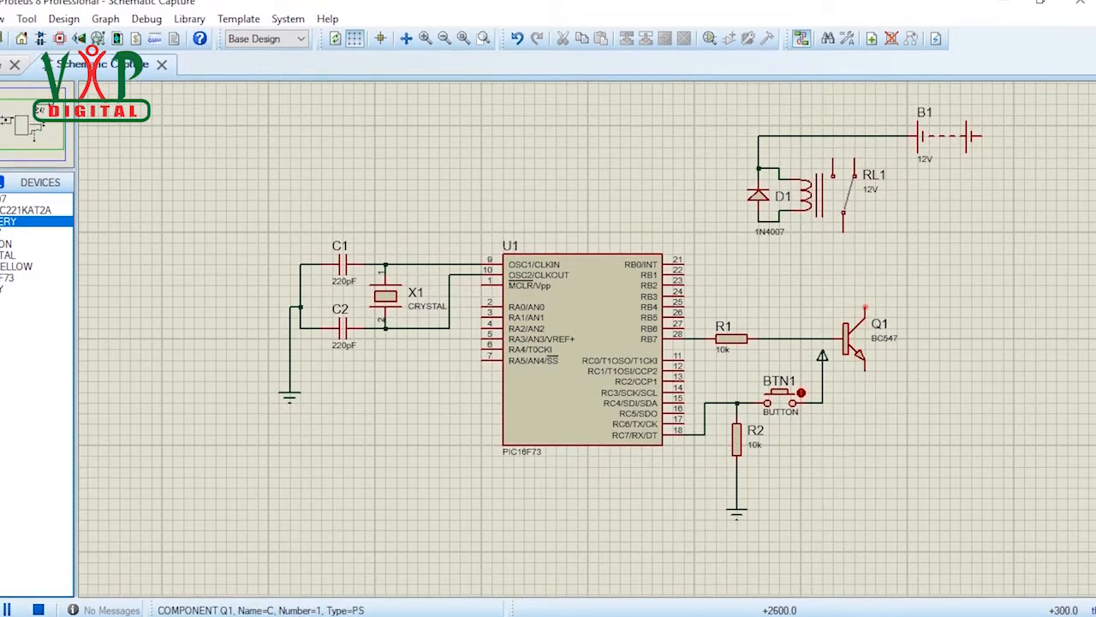
- Wire the collector of Q1 to the lower junction of D1 and the relay coil
{"action": "left_click", "coordinate": [864, 307]}
{"action": "left_click", "coordinate": [865, 302]}
{"action": "left_click", "coordinate": [757, 227]}
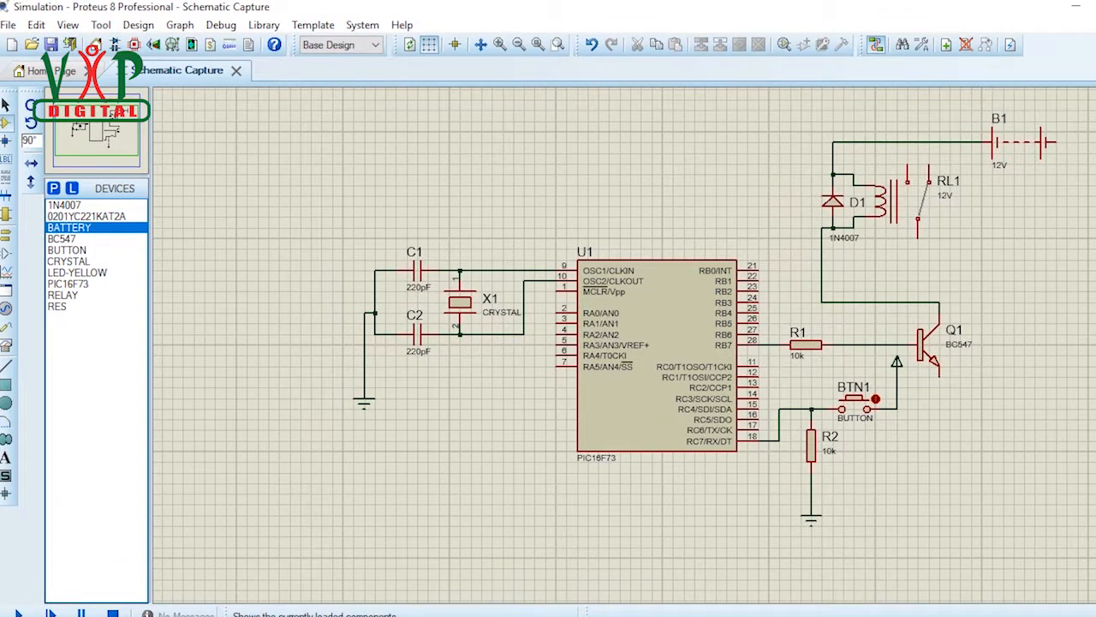
- Place a POWER terminal rotated 180 degrees below relay RL1 and connect it to the relay's common contact
{"action": "left_click", "coordinate": [6, 232]}
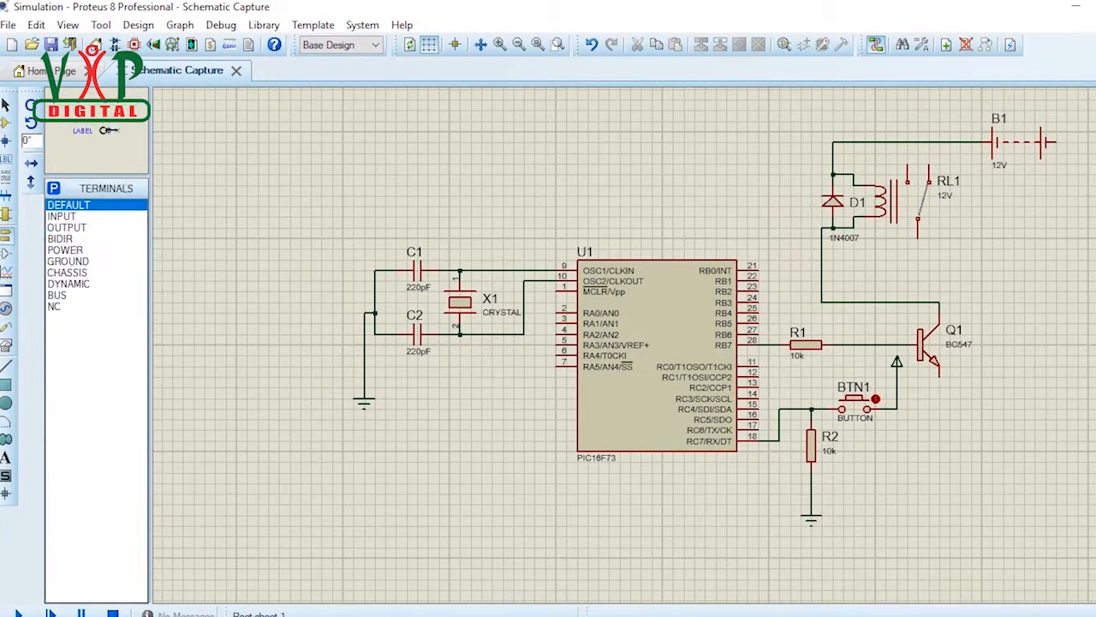
{"action": "left_click", "coordinate": [69, 250]}
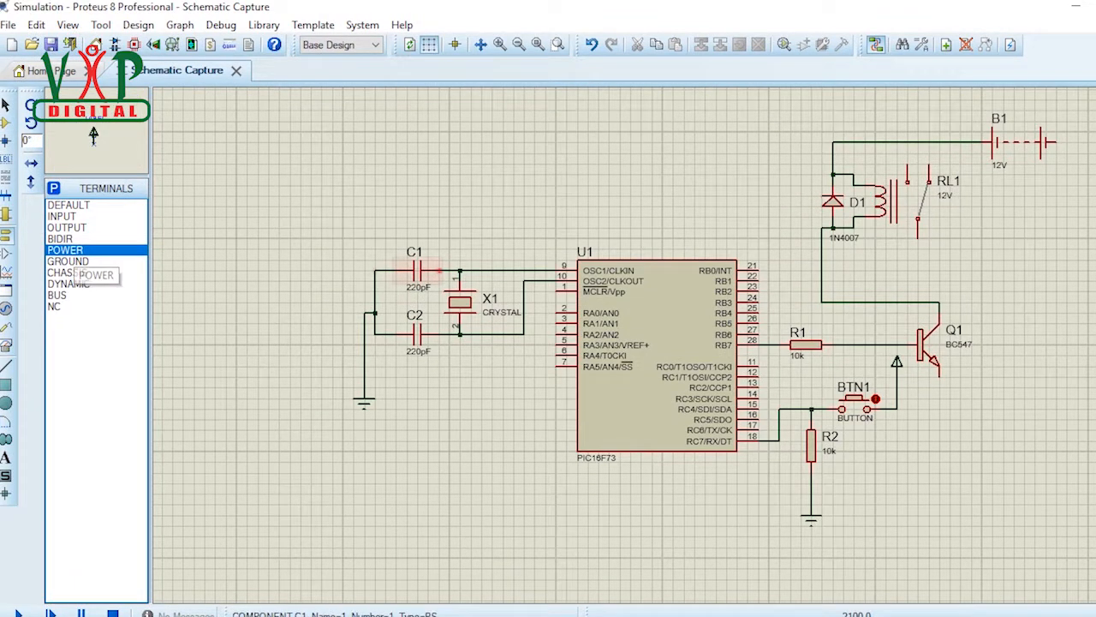
{"action": "left_click", "coordinate": [31, 123]}
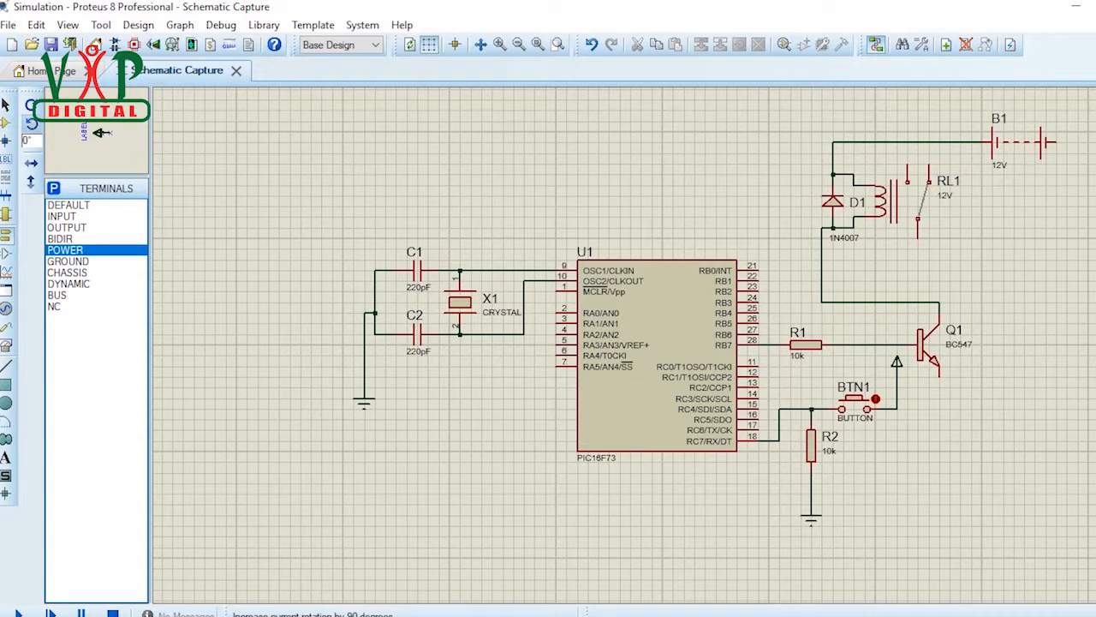
{"action": "left_click", "coordinate": [31, 123]}
{"action": "left_click", "coordinate": [855, 260]}
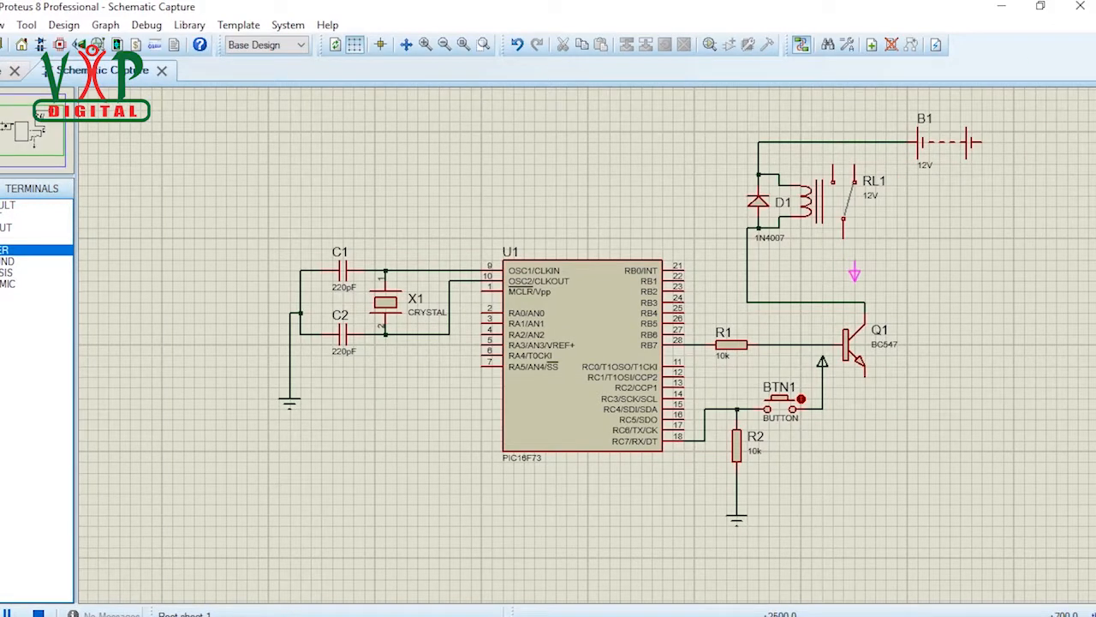
{"action": "left_click", "coordinate": [843, 270]}
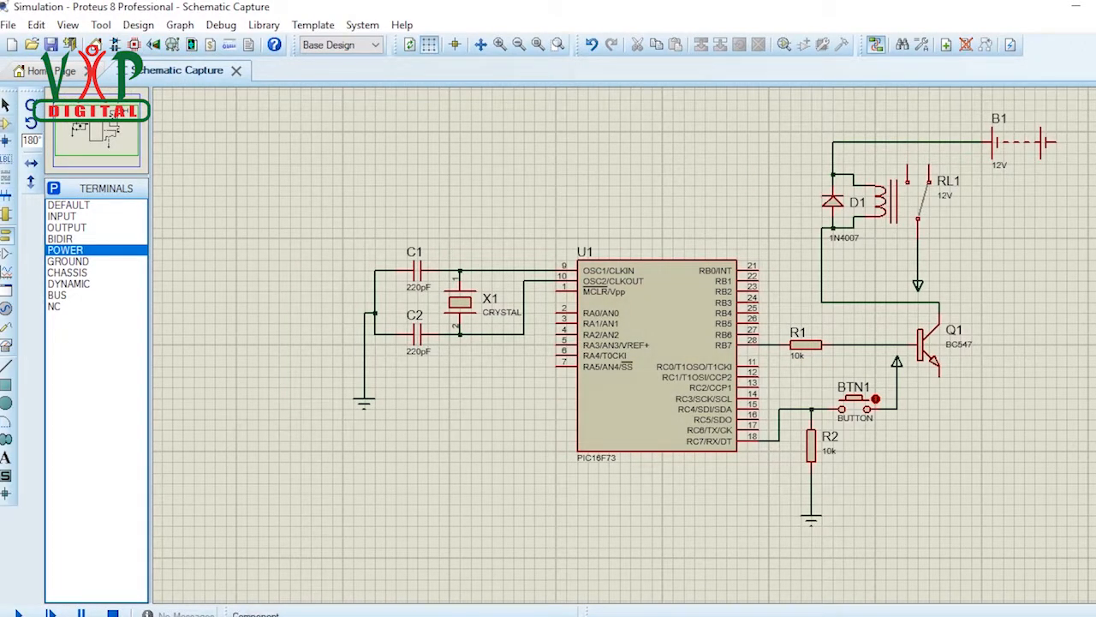
- Place a LED-YELLOW below battery B1 and wire its upper pin to the relay RL1 contact nearest the coil
{"action": "left_click", "coordinate": [6, 123]}
{"action": "left_click", "coordinate": [77, 271]}
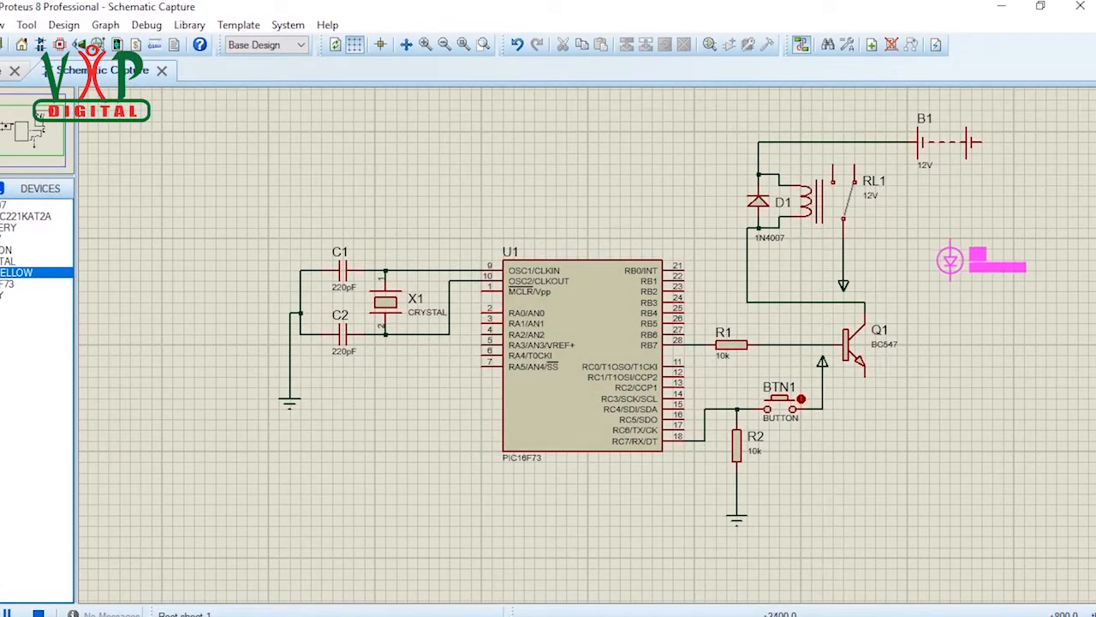
{"action": "left_click", "coordinate": [918, 250]}
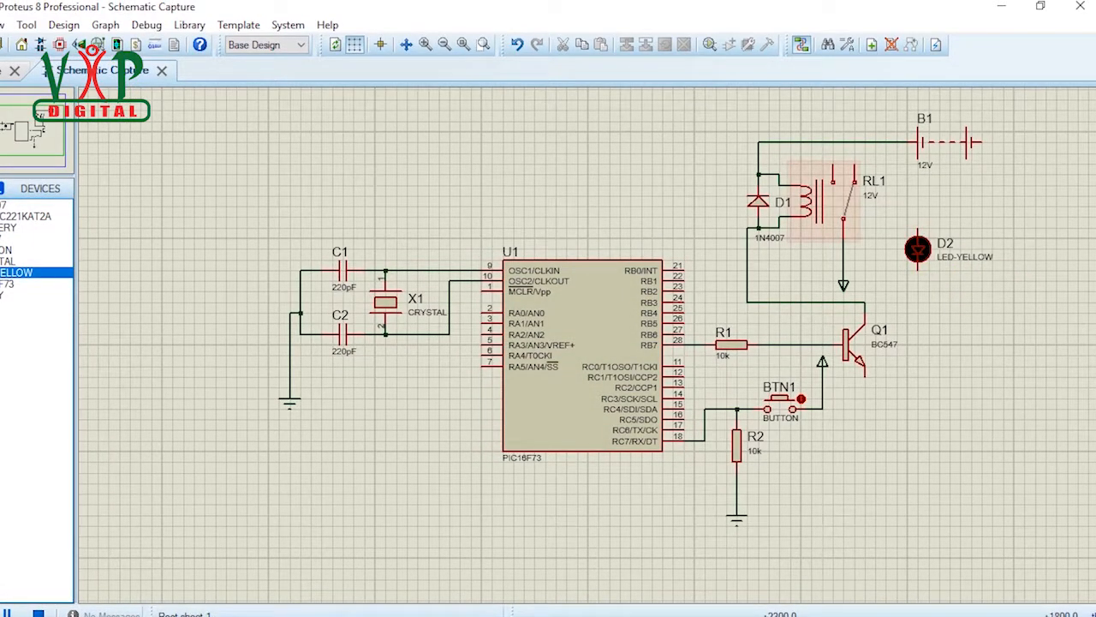
{"action": "left_click", "coordinate": [832, 156]}
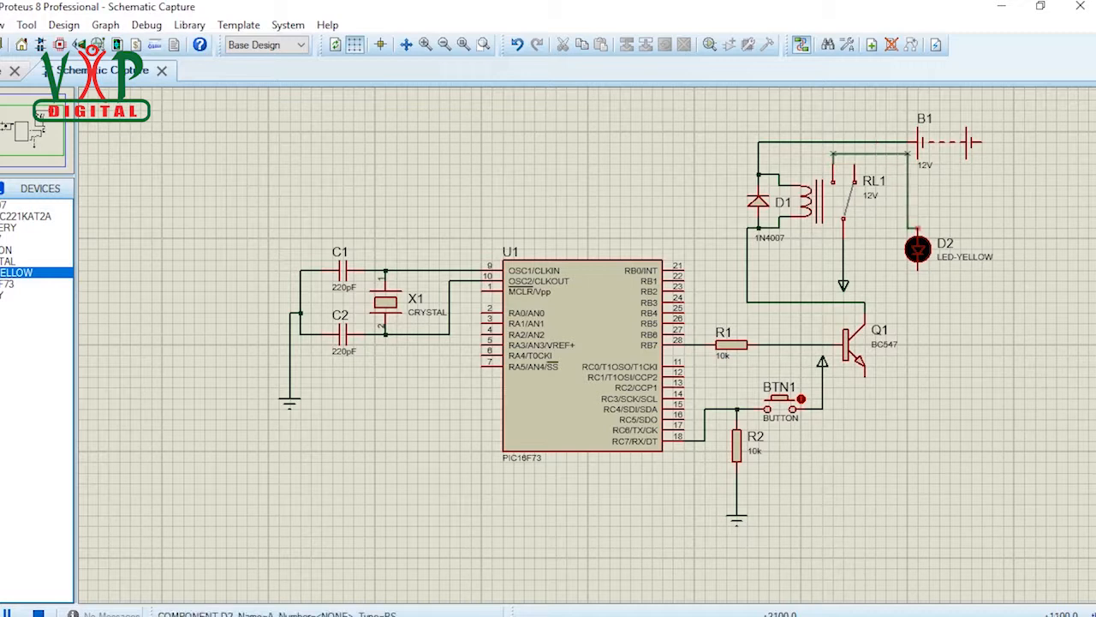
{"action": "left_click", "coordinate": [917, 231]}
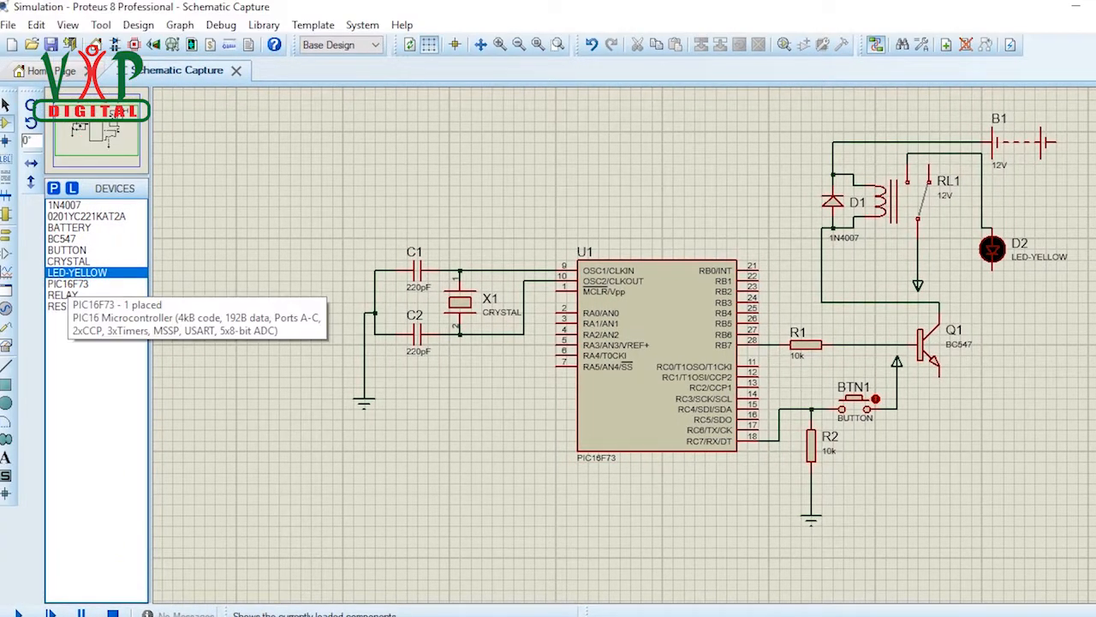
- Place a vertical RES resistor below LED D2 and connect it to the LED's lower pin
{"action": "left_click", "coordinate": [66, 253]}
{"action": "left_click", "coordinate": [62, 264]}
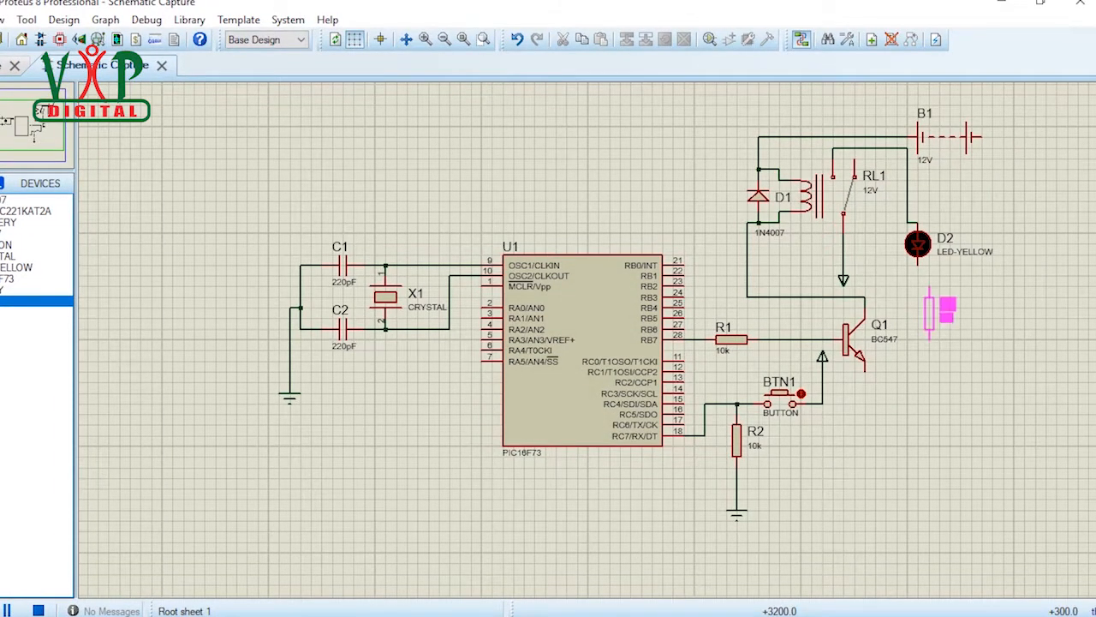
{"action": "left_click", "coordinate": [918, 312]}
{"action": "left_click", "coordinate": [918, 292]}
{"action": "left_click", "coordinate": [918, 270]}
- Set the value of resistor R3 to 330
{"action": "left_click", "coordinate": [935, 323]}
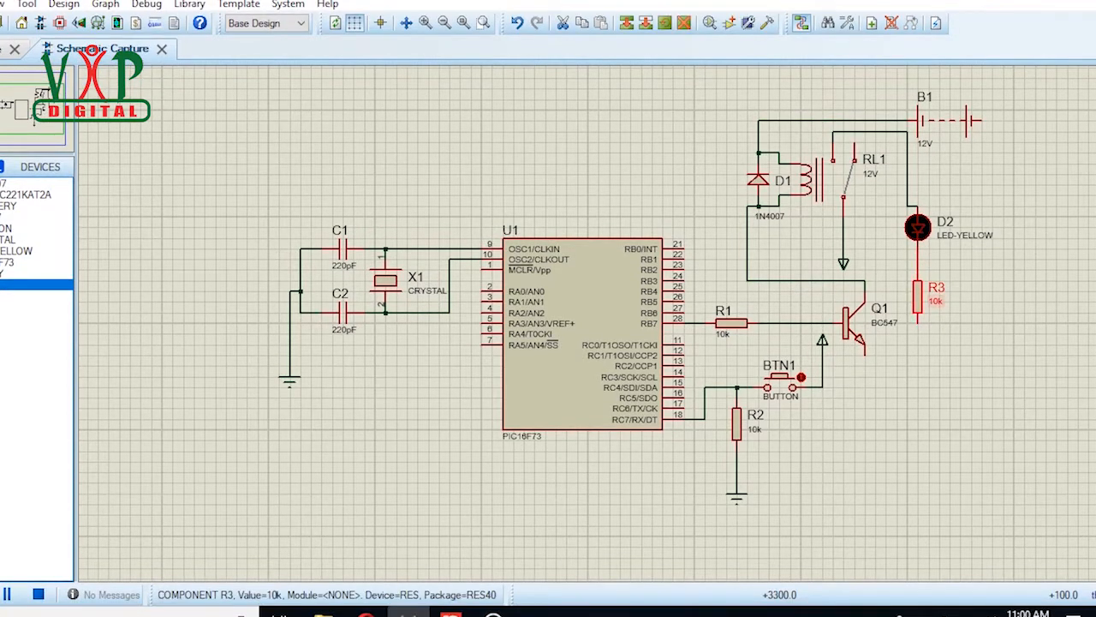
{"action": "type", "text": "330"}
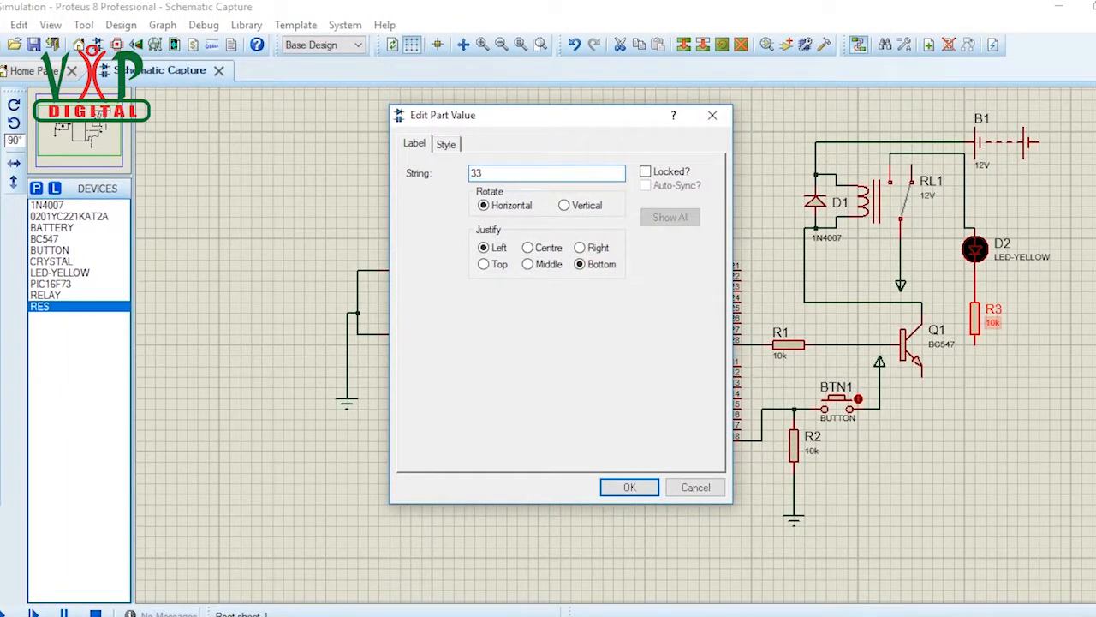
{"action": "left_click", "coordinate": [629, 486]}
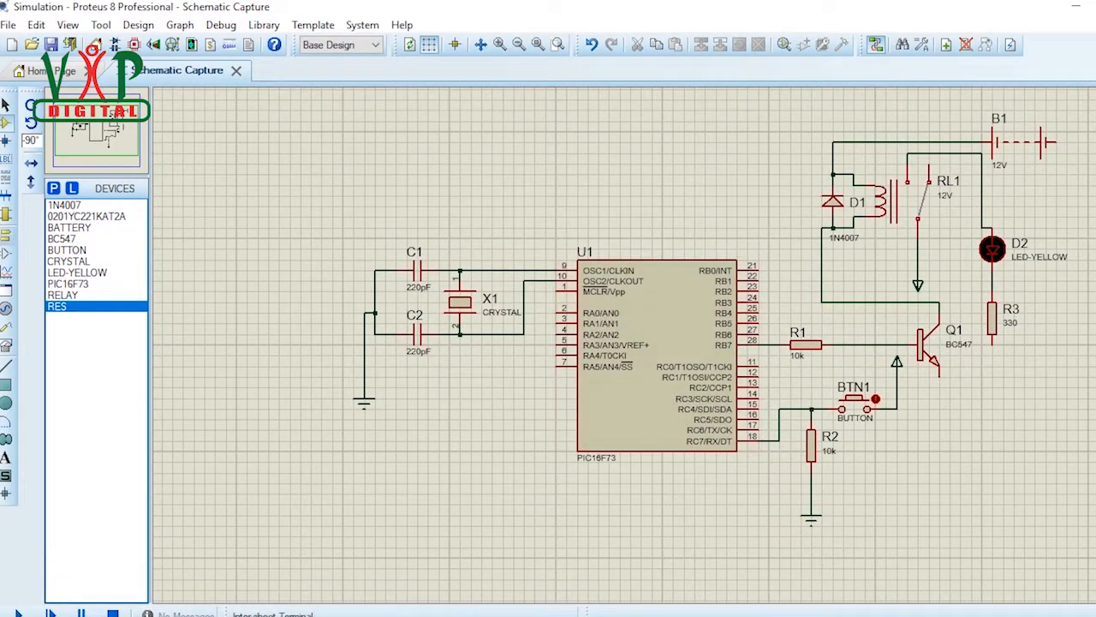
- Place a GROUND terminal below resistor R3, leaving space for a wire between them
{"action": "left_click", "coordinate": [6, 236]}
{"action": "left_click", "coordinate": [68, 260]}
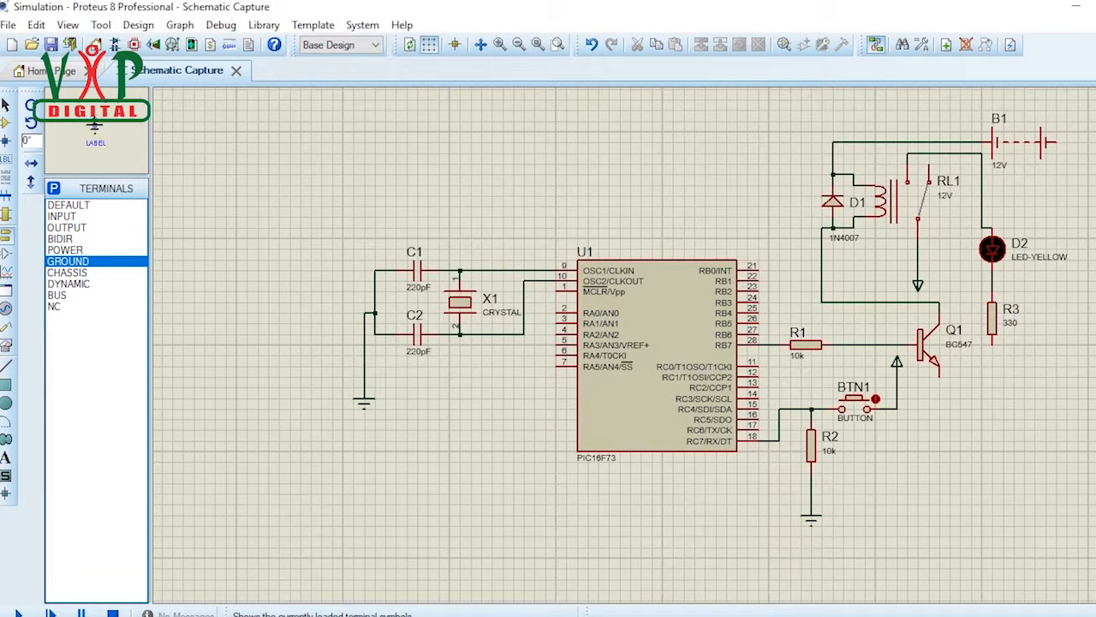
{"action": "left_click", "coordinate": [918, 419]}
{"action": "left_click", "coordinate": [918, 420]}
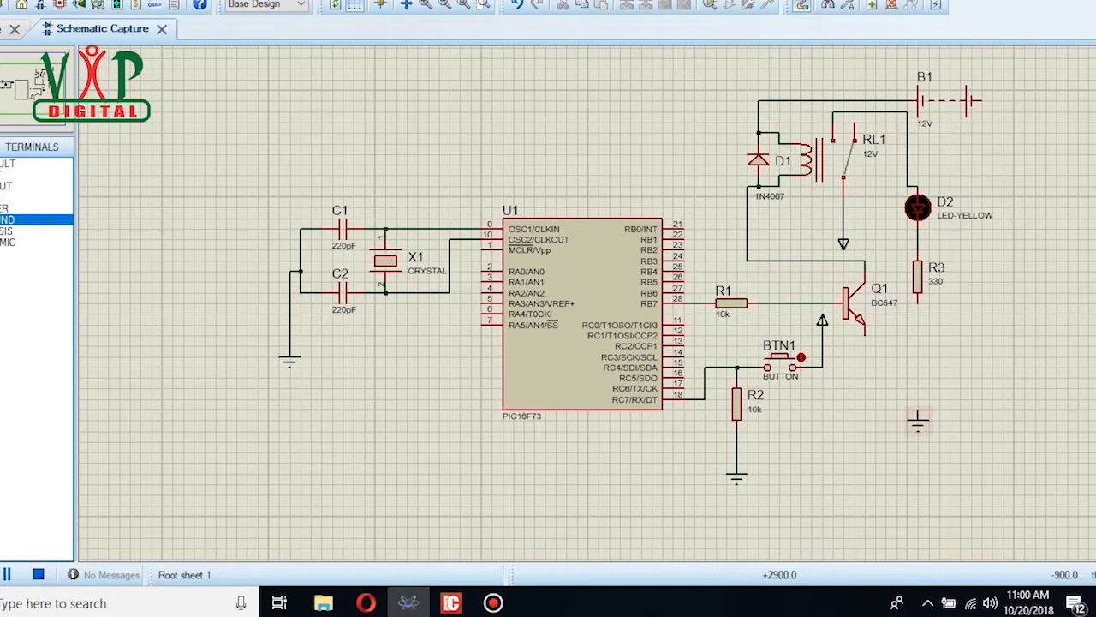
- Wire the emitter of Q1 to the free terminal of battery B1, and join R3 to that wire and the ground below
{"action": "left_click", "coordinate": [865, 334]}
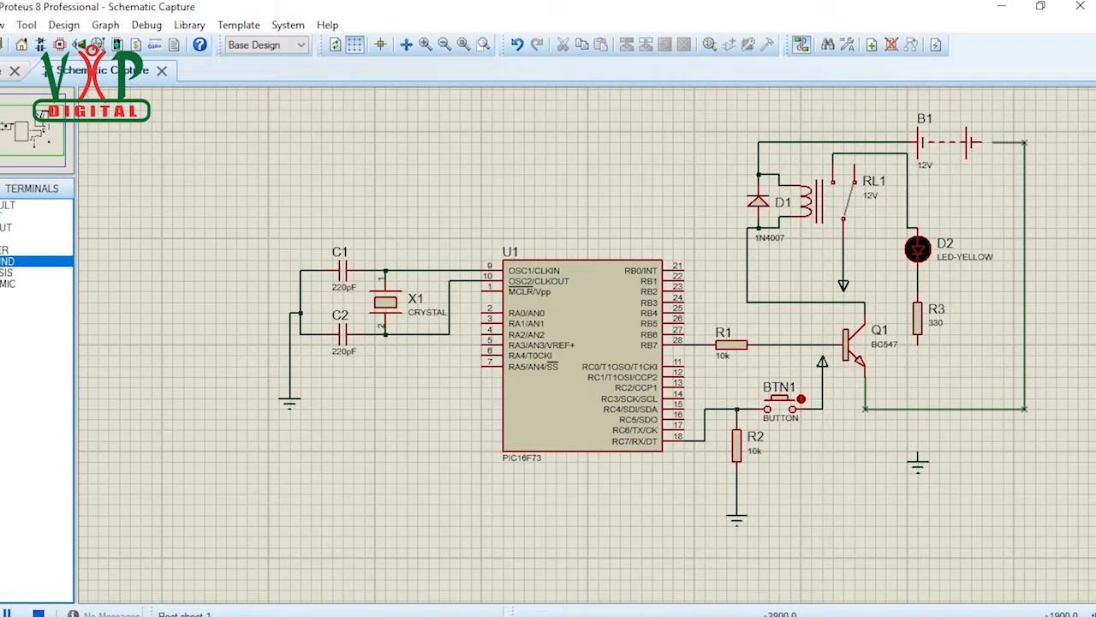
{"action": "left_click", "coordinate": [976, 143]}
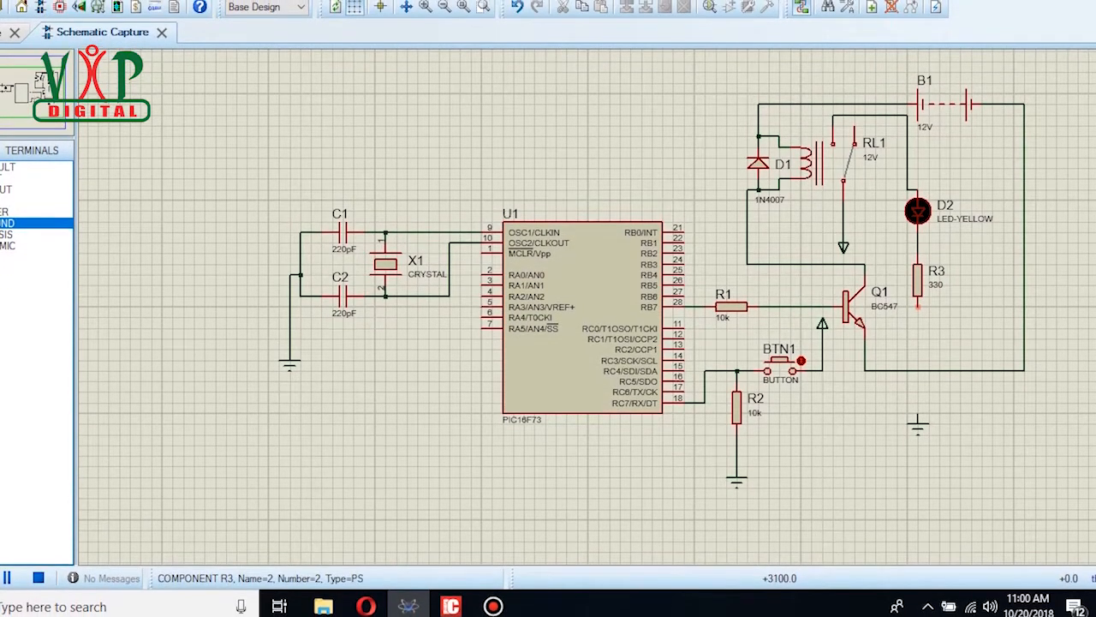
{"action": "left_click", "coordinate": [918, 308]}
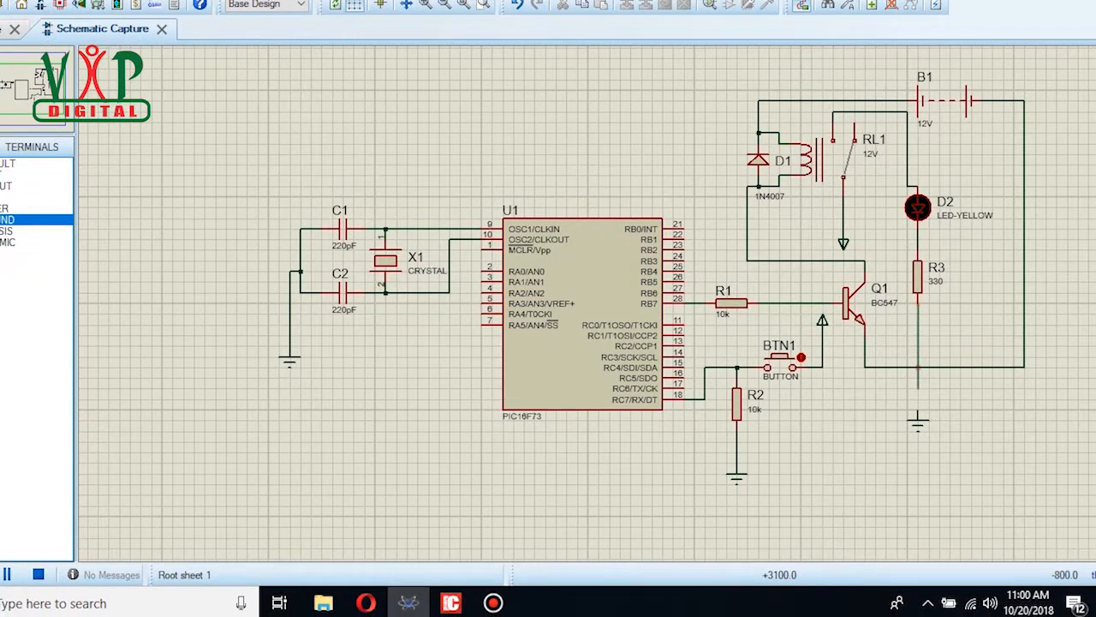
{"action": "left_click", "coordinate": [918, 367]}
{"action": "left_click", "coordinate": [918, 367]}
{"action": "left_click", "coordinate": [918, 413]}
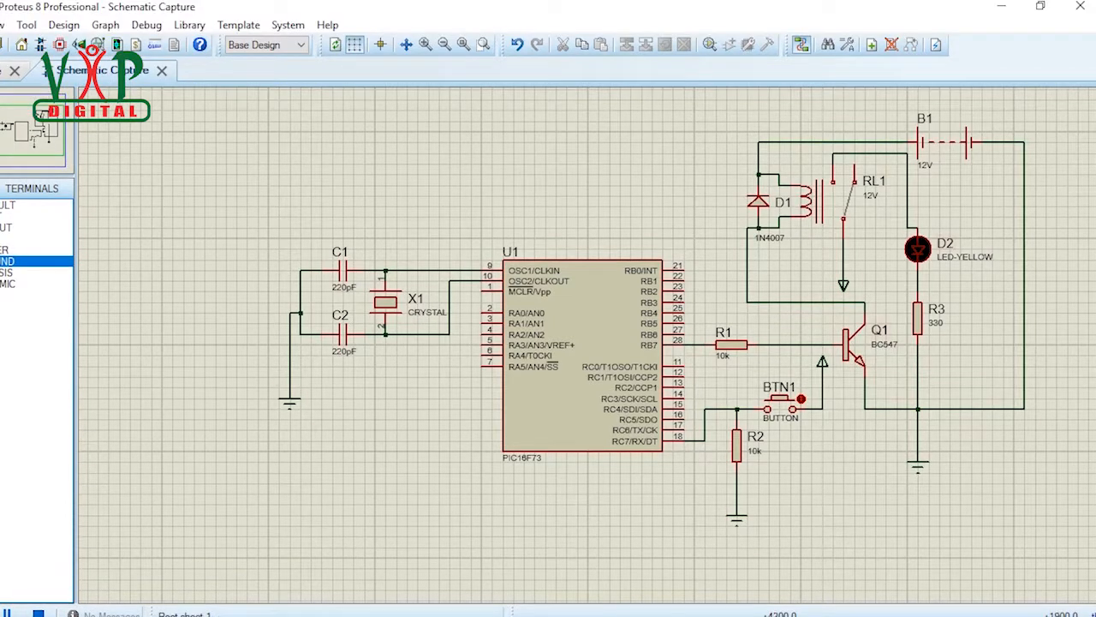
- Switch to mikroC PRO for PIC and change the lesson number in the header comment to 06
{"action": "left_click", "coordinate": [1001, 7]}
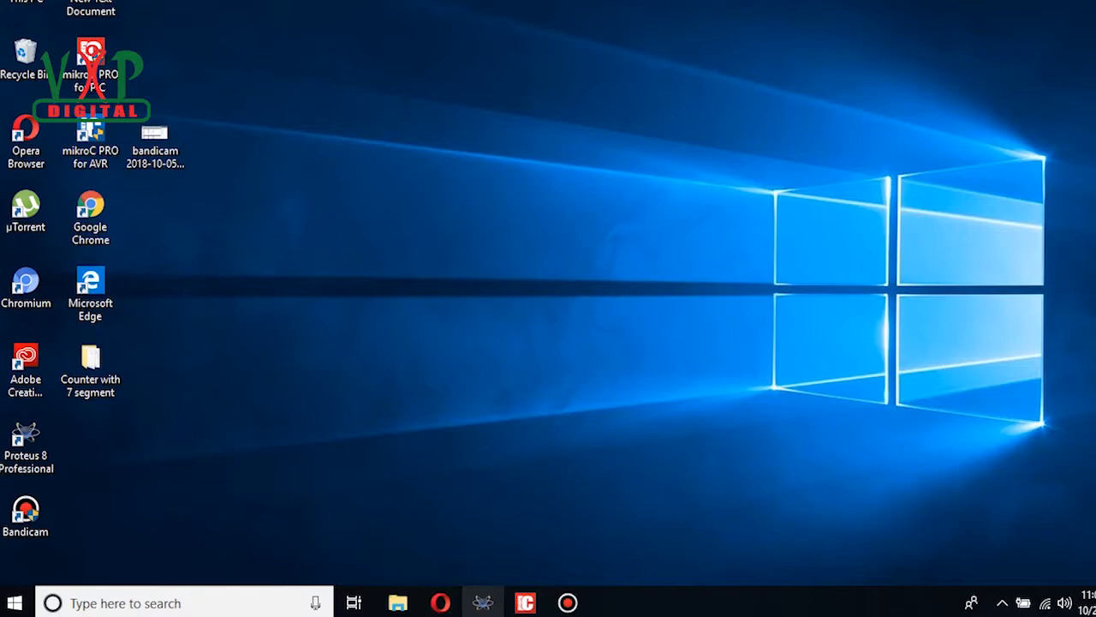
{"action": "mouse_move", "coordinate": [483, 603]}
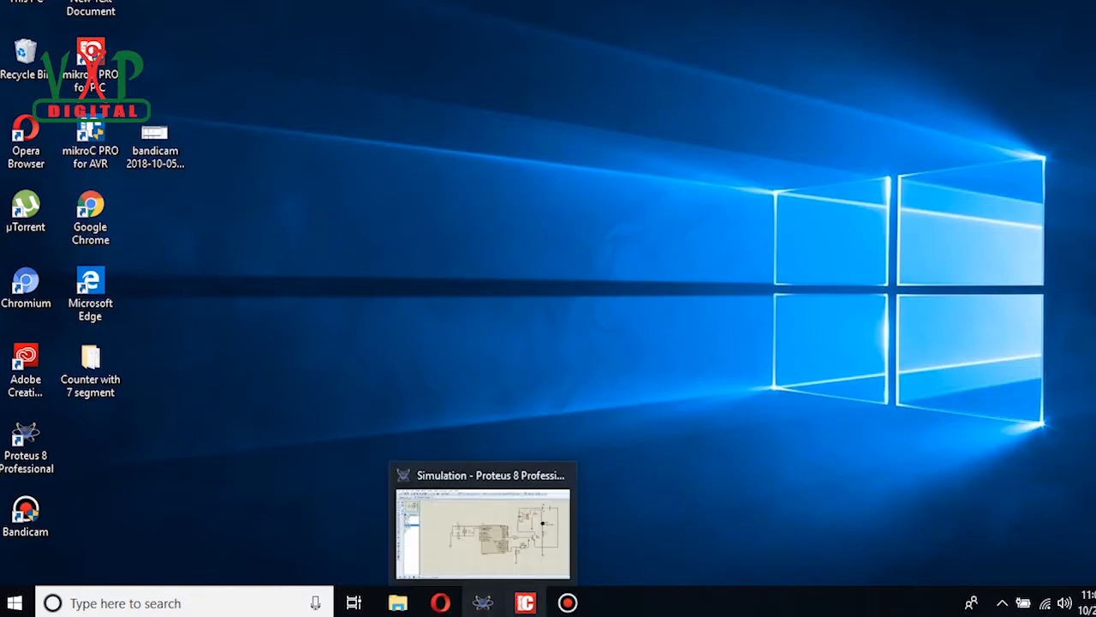
{"action": "left_click", "coordinate": [525, 603]}
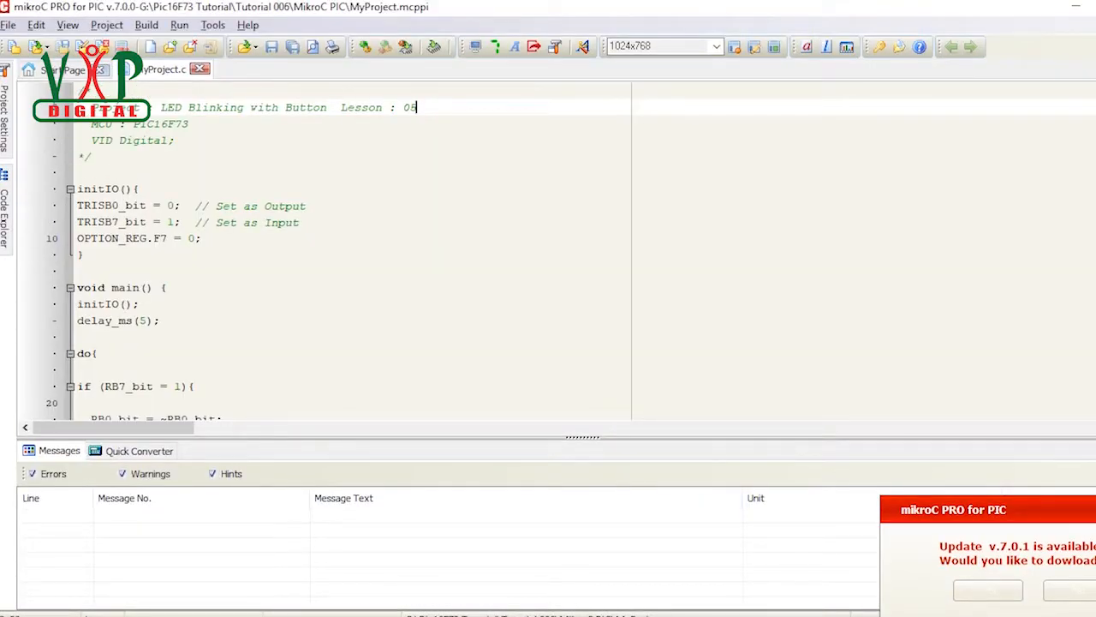
{"action": "left_click_drag", "start_coordinate": [417, 107], "coordinate": [410, 107]}
{"action": "type", "text": "6"}
- Delete the OPTION_REG.F7 line from initIO and change the output direction bit to TRISB7_bit
{"action": "left_click_drag", "start_coordinate": [202, 239], "coordinate": [78, 239]}
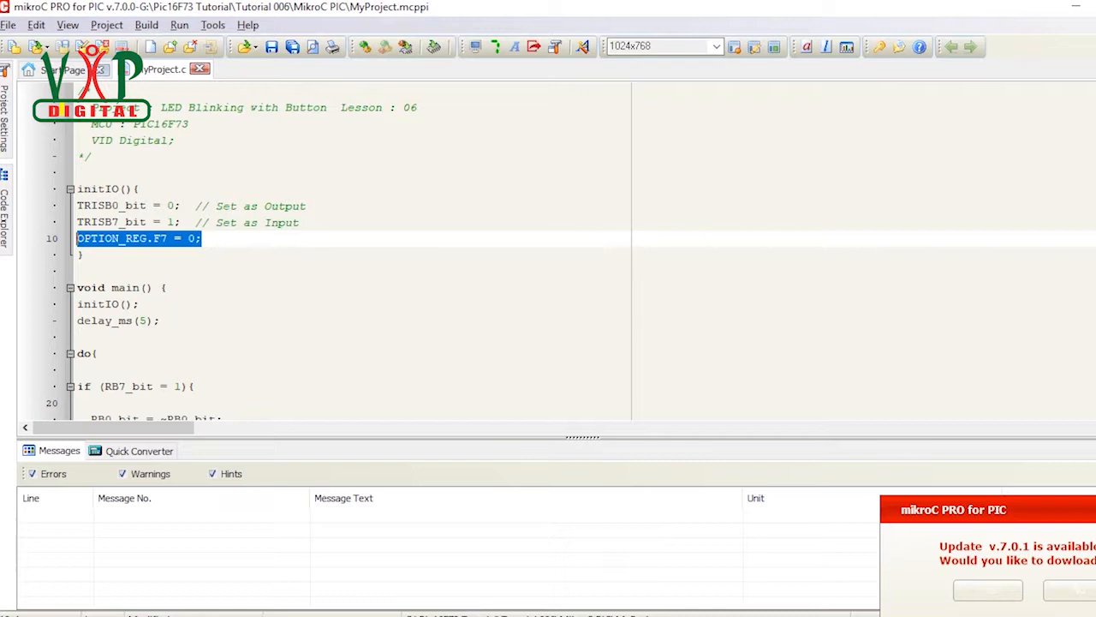
{"action": "key", "text": "Delete"}
{"action": "left_click_drag", "start_coordinate": [119, 206], "coordinate": [113, 206]}
{"action": "type", "text": "7"}
- Change the input direction bit in initIO to TRISC7_bit
{"action": "left_click", "coordinate": [105, 222]}
{"action": "double_click", "coordinate": [105, 222]}
{"action": "left_click", "coordinate": [105, 222]}
{"action": "left_click_drag", "start_coordinate": [104, 222], "coordinate": [112, 222]}
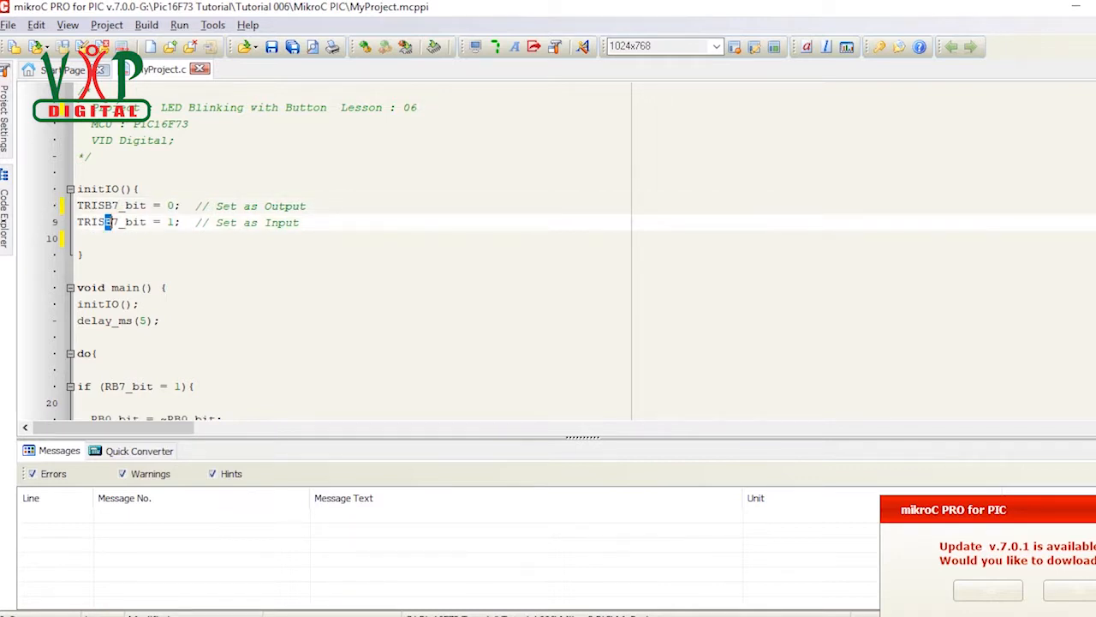
{"action": "type", "text": "c"}
{"action": "key", "text": "BackSpace"}
{"action": "type", "text": "C"}
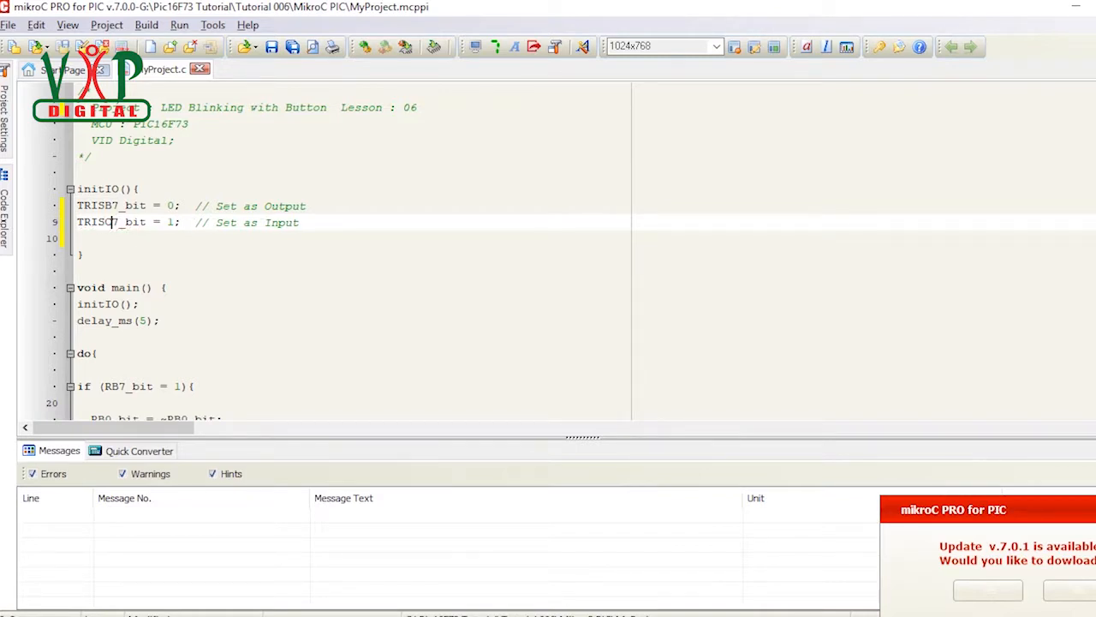
- Change the if condition in the do loop to RC7_bit == 1
{"action": "scroll", "coordinate": [342, 248], "scroll_direction": "down", "scroll_amount": 2}
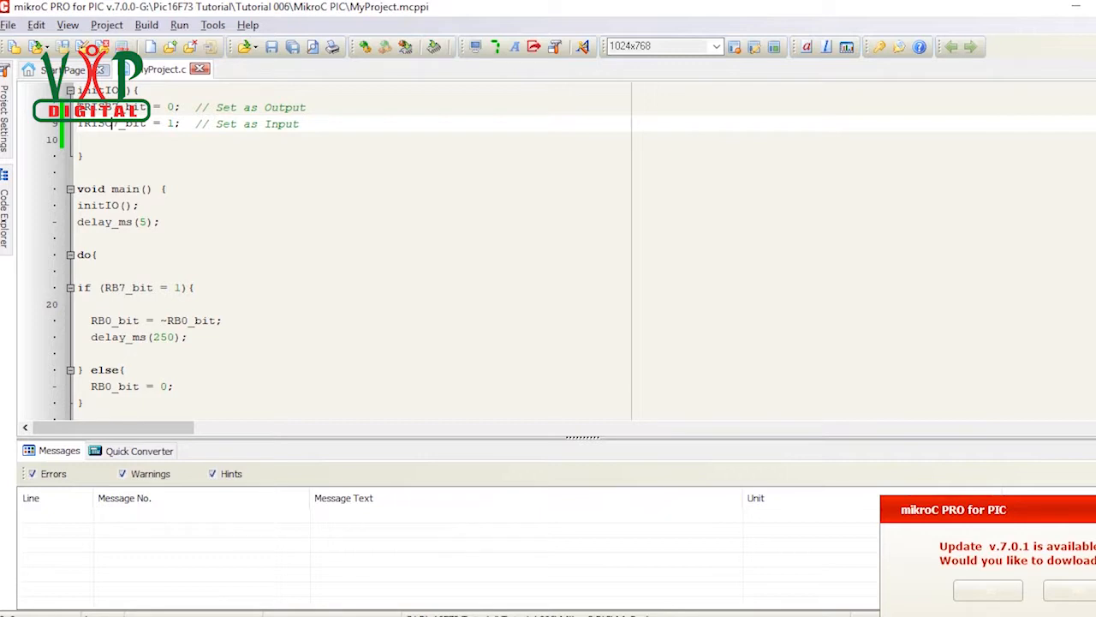
{"action": "left_click", "coordinate": [112, 288]}
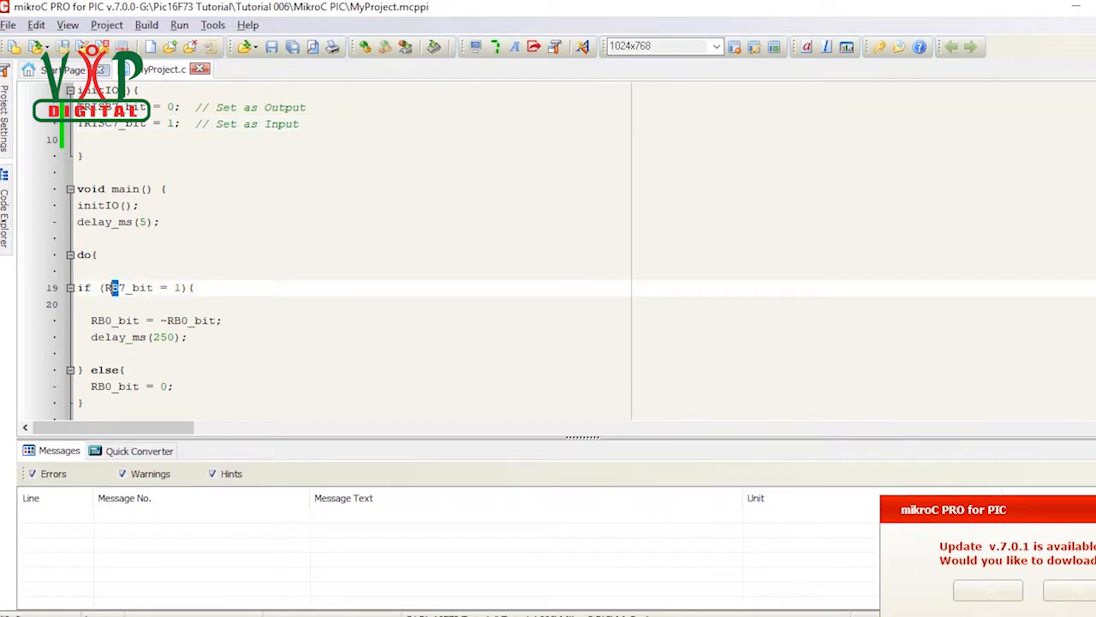
{"action": "type", "text": "C"}
{"action": "type", "text": "="}
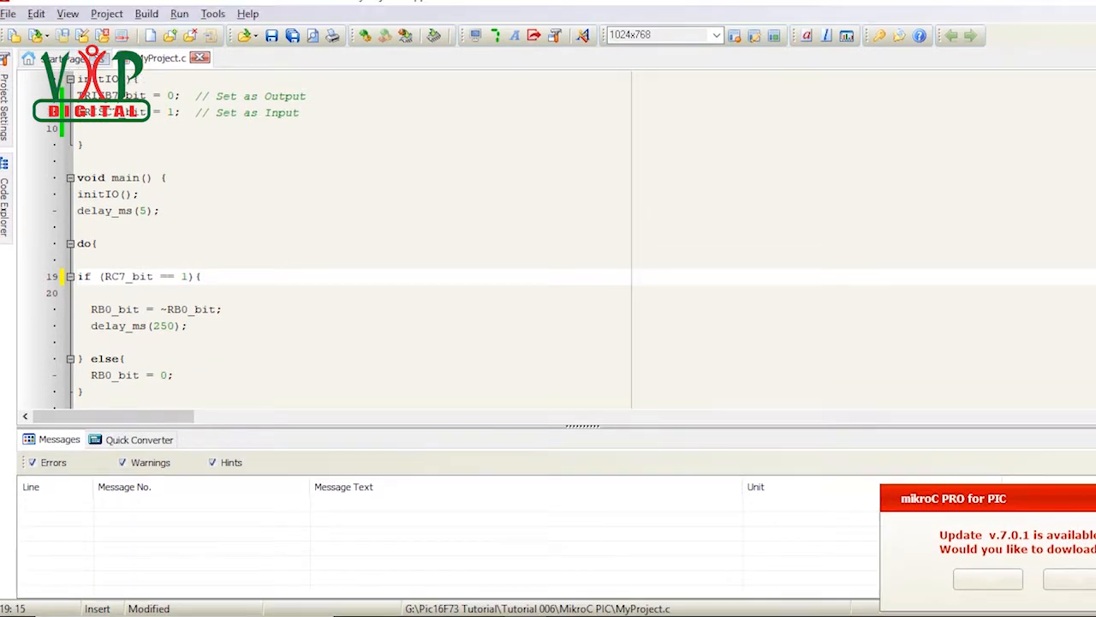
- Change the assignment inside the if block to RB7_bit = 1;
{"action": "left_click", "coordinate": [102, 321]}
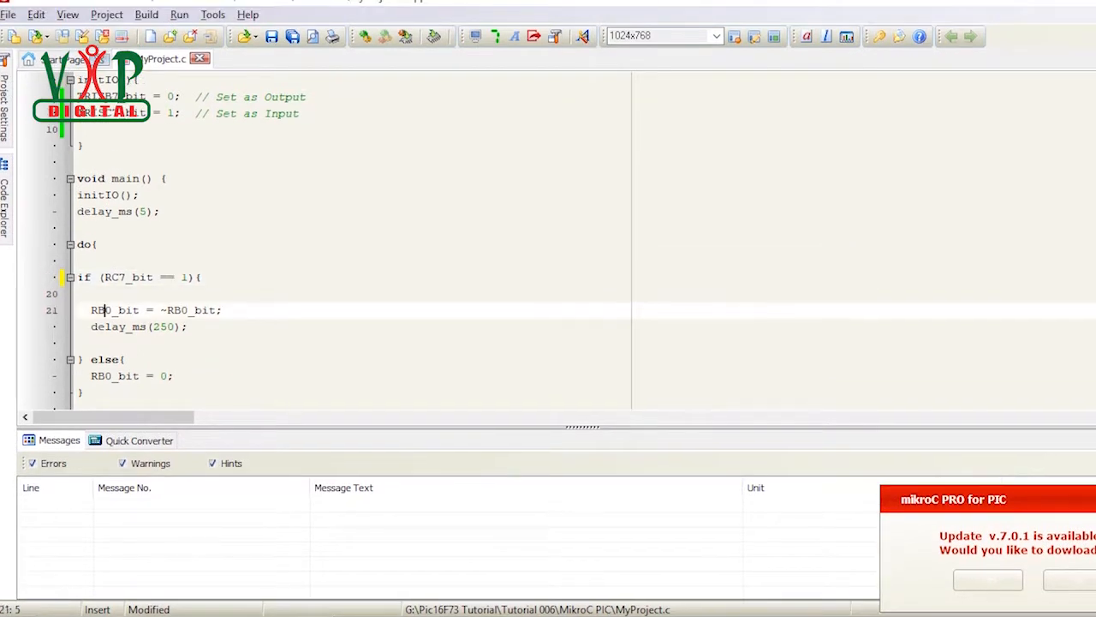
{"action": "key", "text": "shift+Right"}
{"action": "type", "text": "7"}
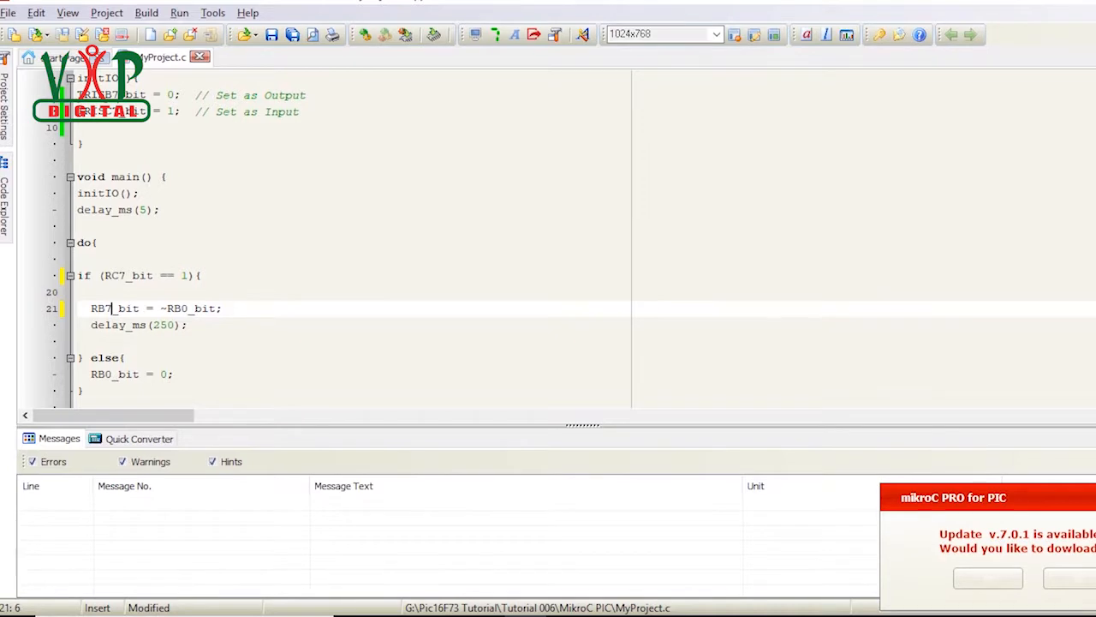
{"action": "left_click_drag", "start_coordinate": [217, 308], "coordinate": [160, 306]}
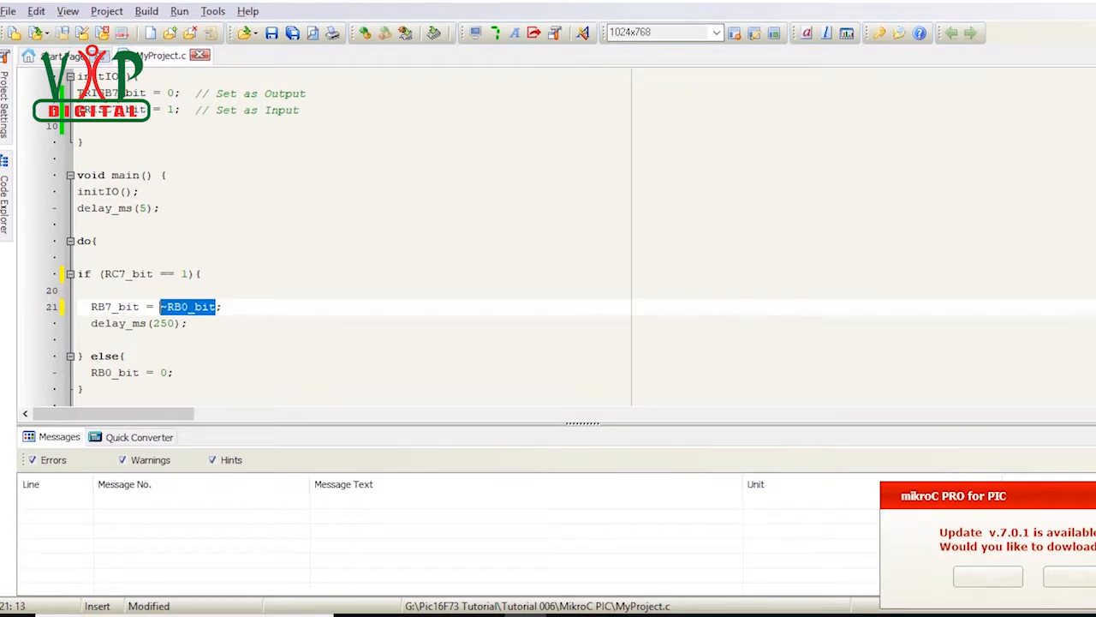
{"action": "type", "text": "1"}
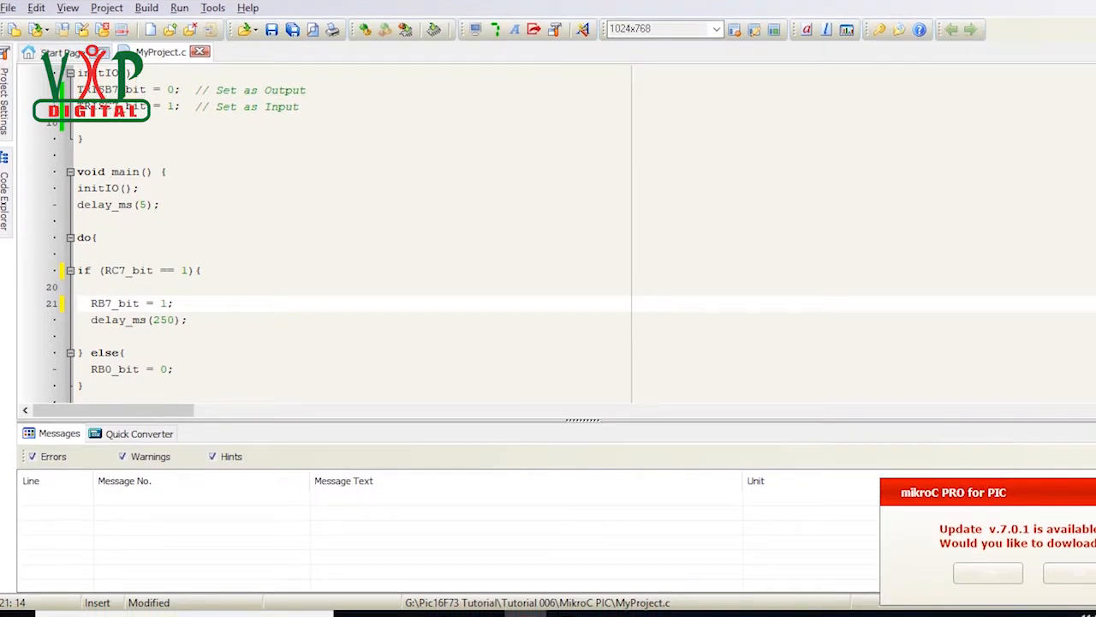
- Set the delay in the if block to 100 ms and change the else assignment to RB7_bit = 0;
{"action": "left_click", "coordinate": [160, 329]}
{"action": "key", "text": "Right"}
{"action": "key", "text": "shift+Left"}
{"action": "key", "text": "shift+Left"}
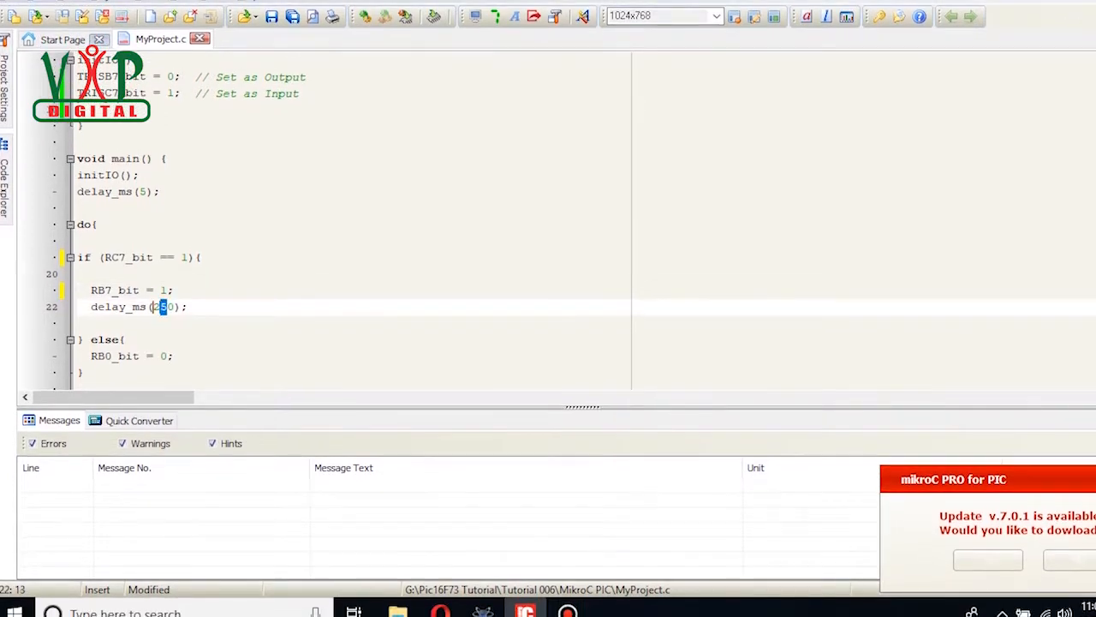
{"action": "type", "text": "10"}
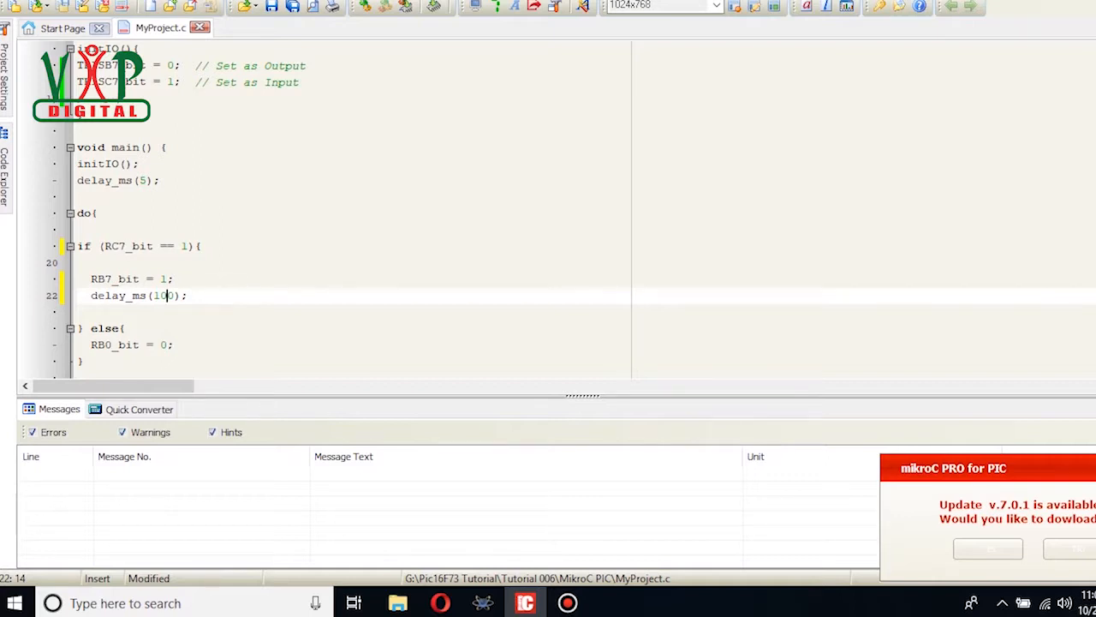
{"action": "left_click_drag", "start_coordinate": [104, 345], "coordinate": [111, 345]}
{"action": "type", "text": "7"}
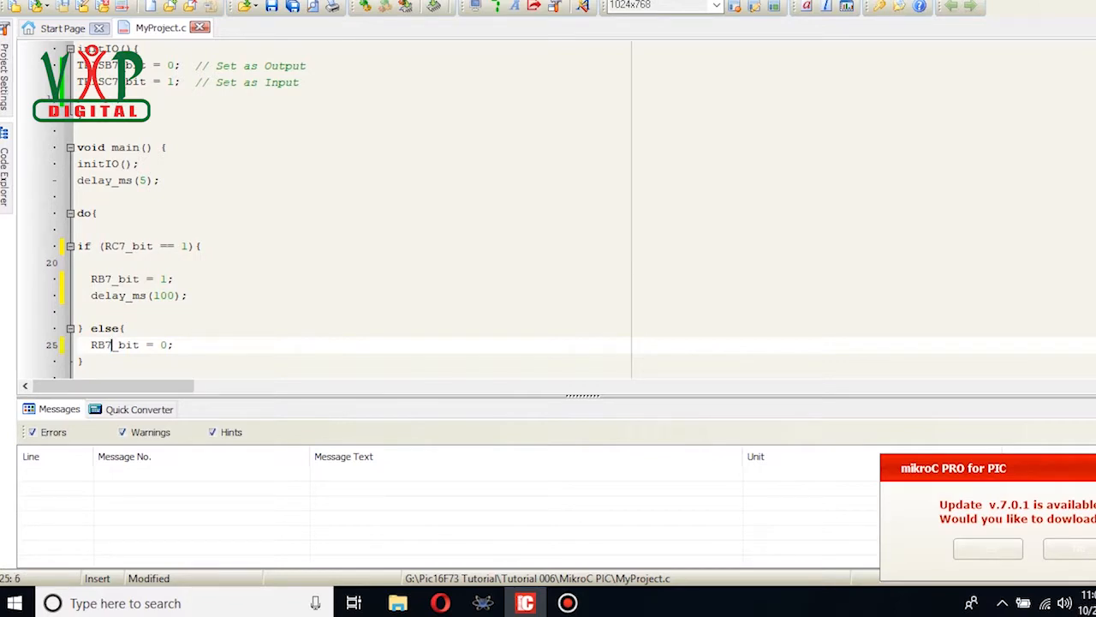
- Check the edited code and build the project
{"action": "scroll", "coordinate": [343, 214], "scroll_direction": "down", "scroll_amount": 2}
{"action": "scroll", "coordinate": [342, 214], "scroll_direction": "up", "scroll_amount": 2}
{"action": "scroll", "coordinate": [342, 214], "scroll_direction": "up", "scroll_amount": 4}
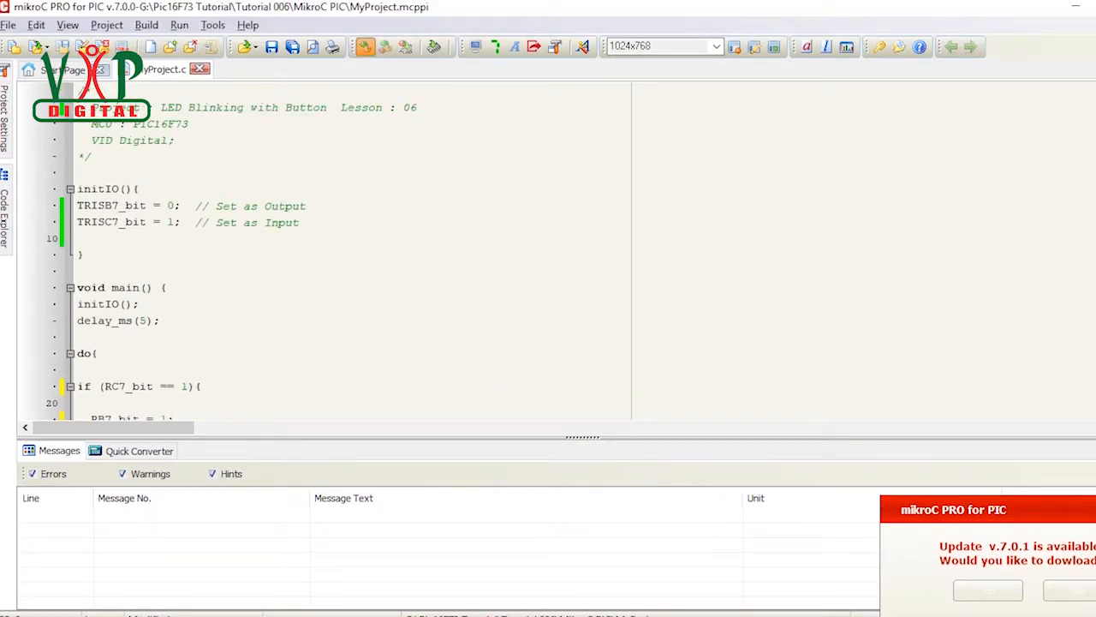
{"action": "left_click", "coordinate": [365, 47]}
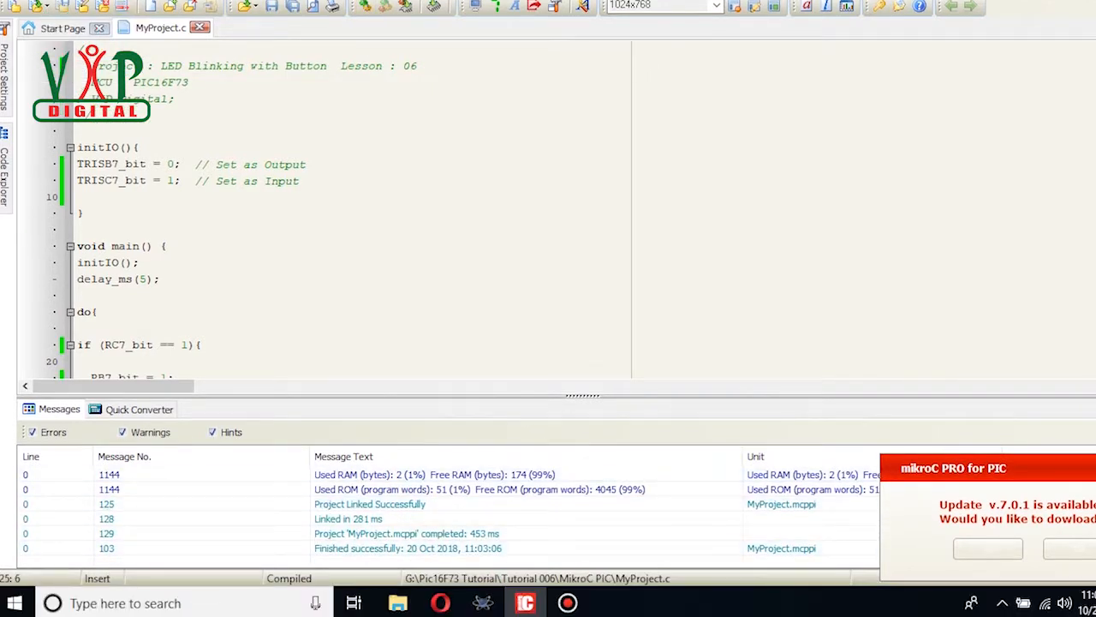
- Switch to Proteus and assign MyProject.hex from the MikroC PIC folder as the program file of the PIC16F73 (U1)
{"action": "left_click", "coordinate": [483, 602]}
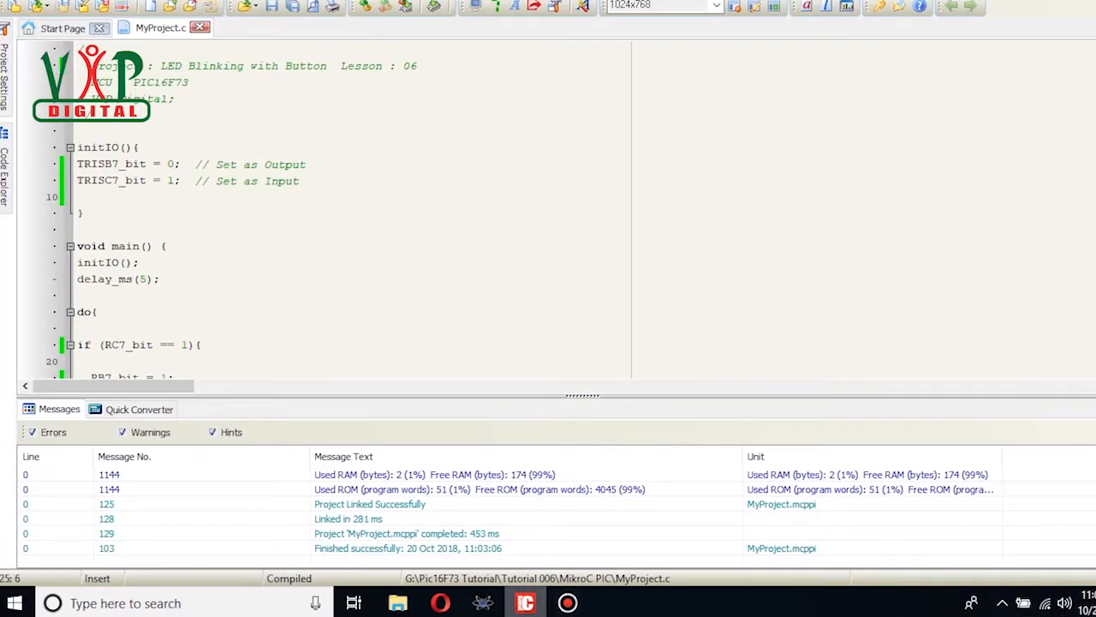
{"action": "left_click", "coordinate": [458, 603]}
{"action": "double_click", "coordinate": [582, 317]}
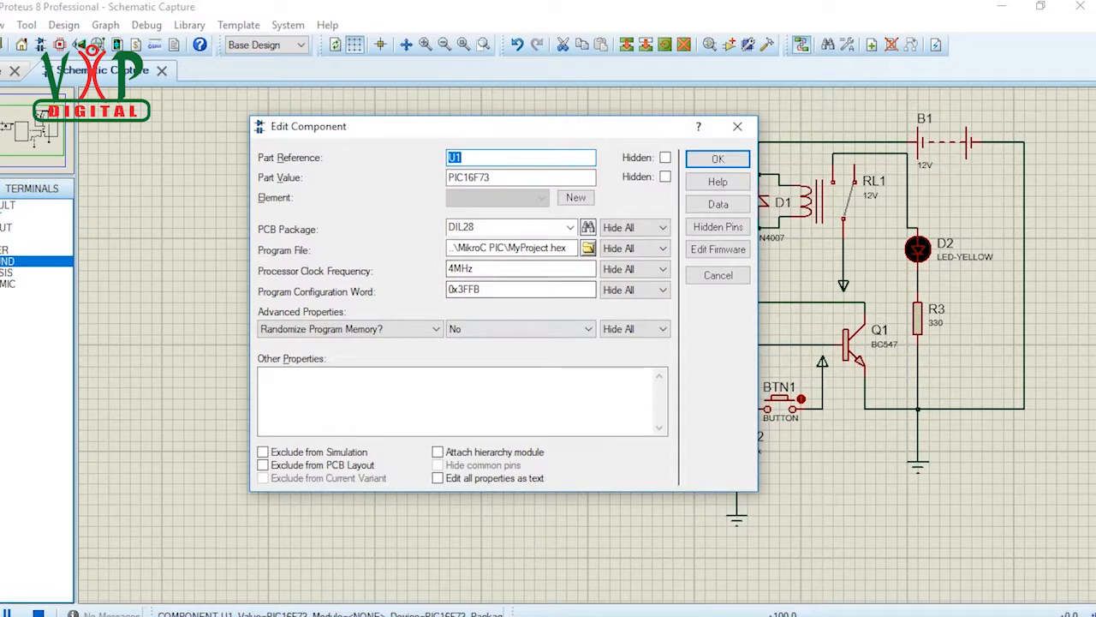
{"action": "left_click", "coordinate": [589, 209]}
{"action": "left_click", "coordinate": [588, 247]}
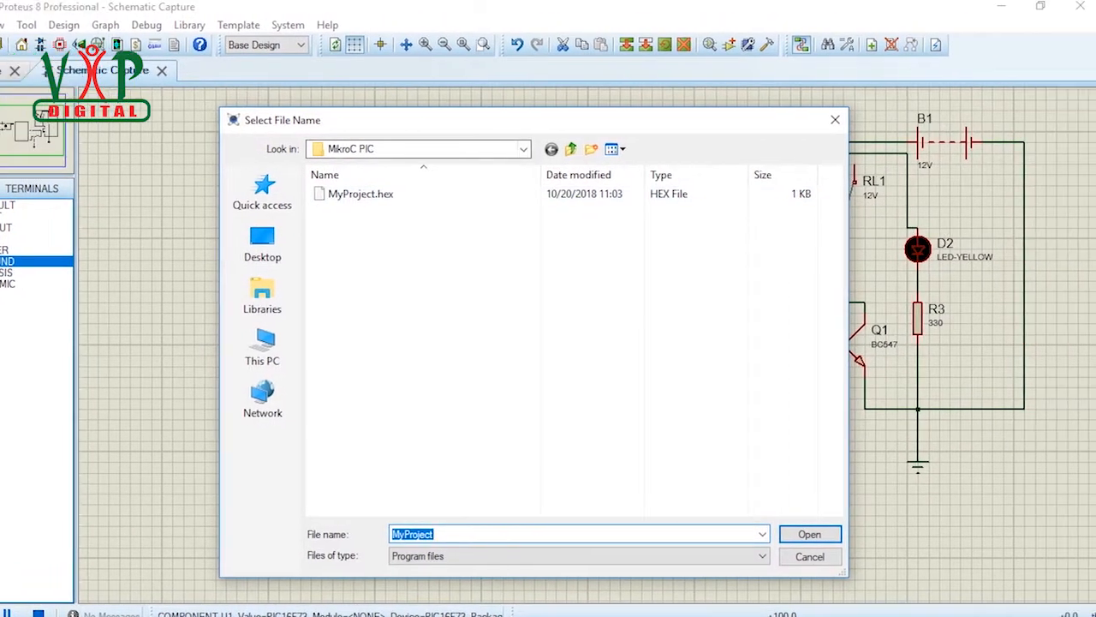
{"action": "left_click", "coordinate": [645, 149]}
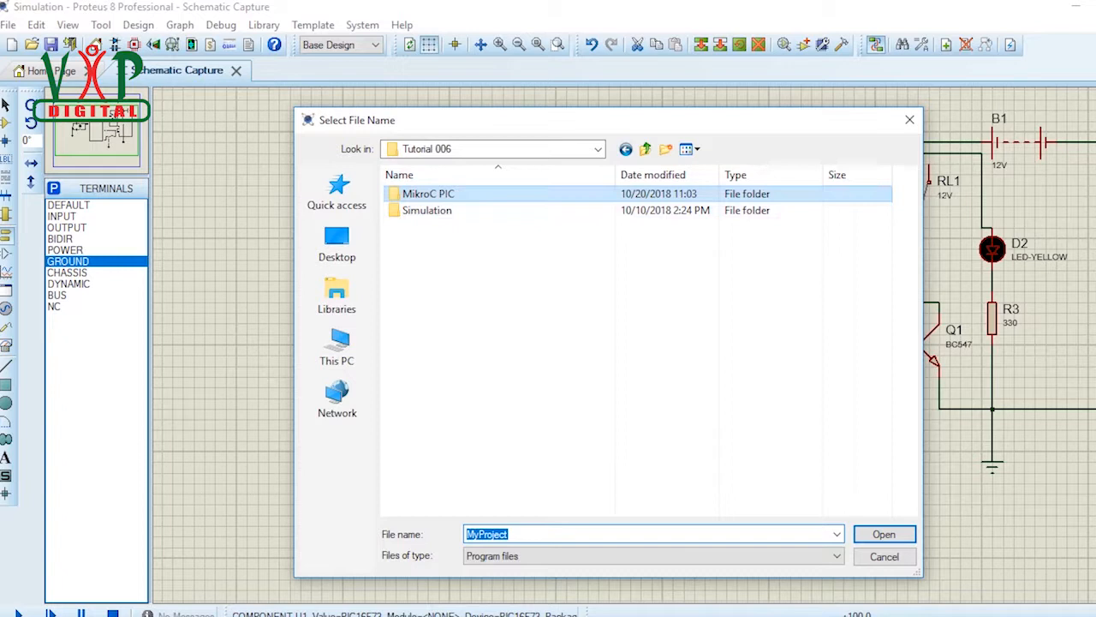
{"action": "double_click", "coordinate": [354, 194]}
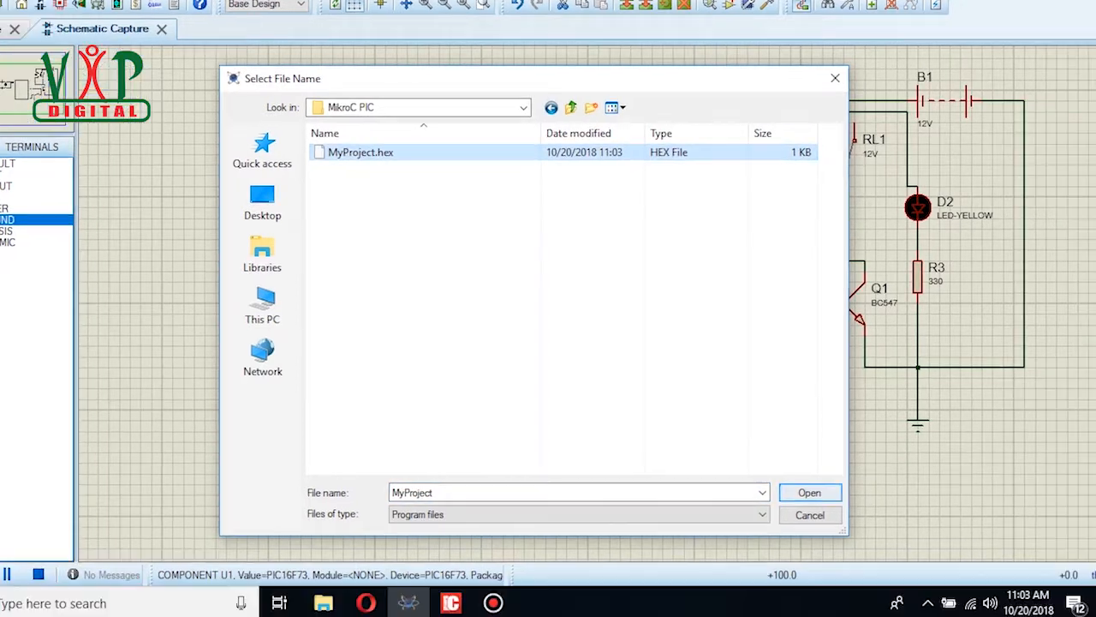
{"action": "double_click", "coordinate": [431, 193]}
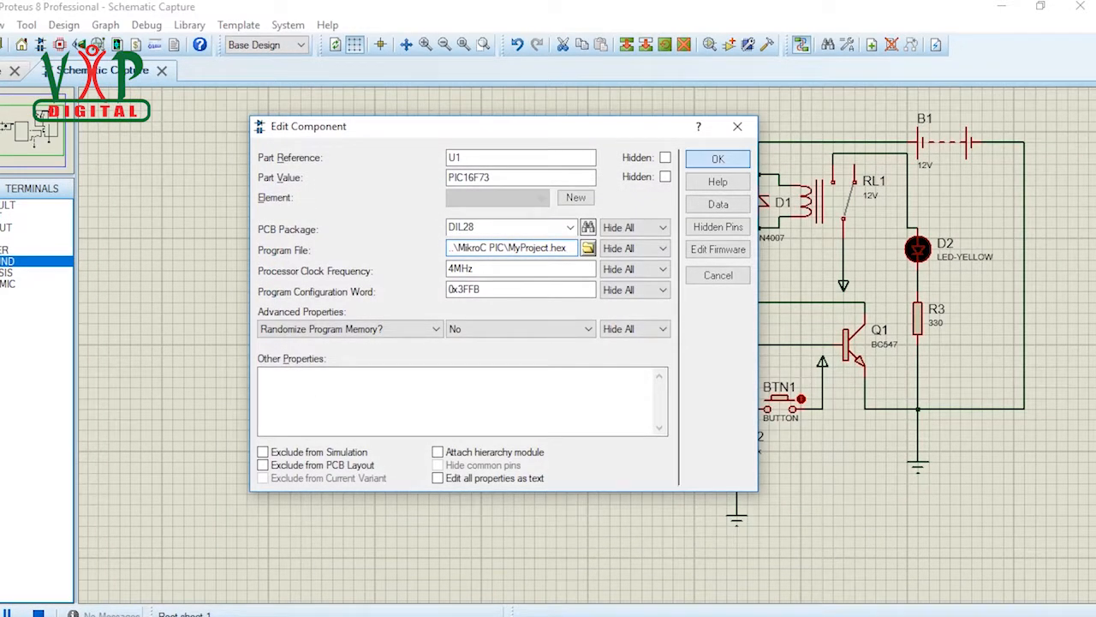
{"action": "left_click", "coordinate": [718, 158]}
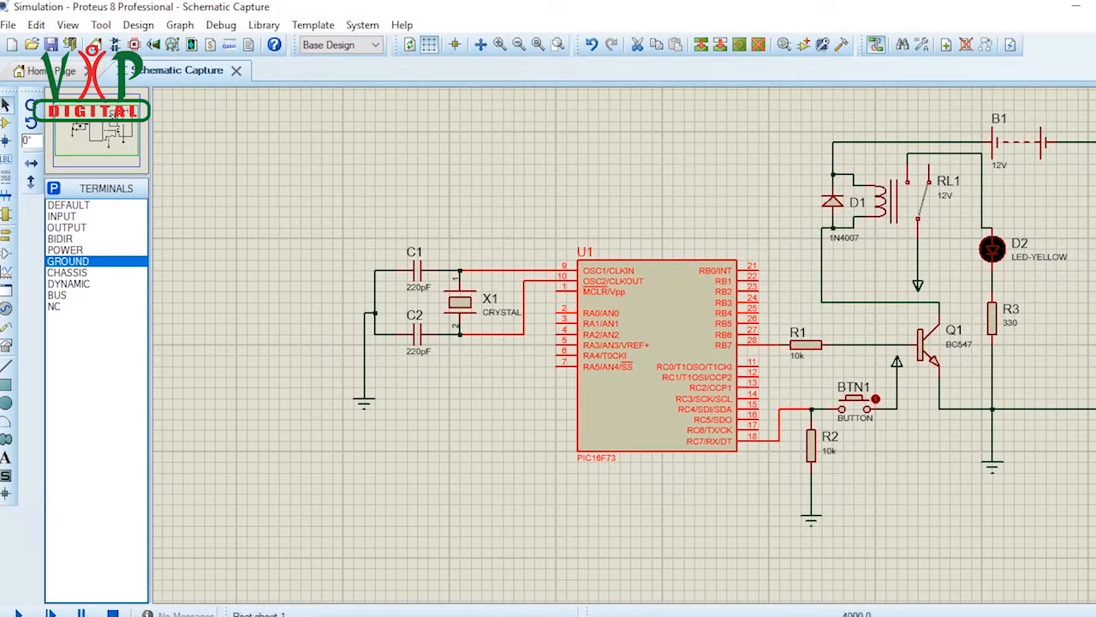
{"action": "left_click", "coordinate": [237, 196]}
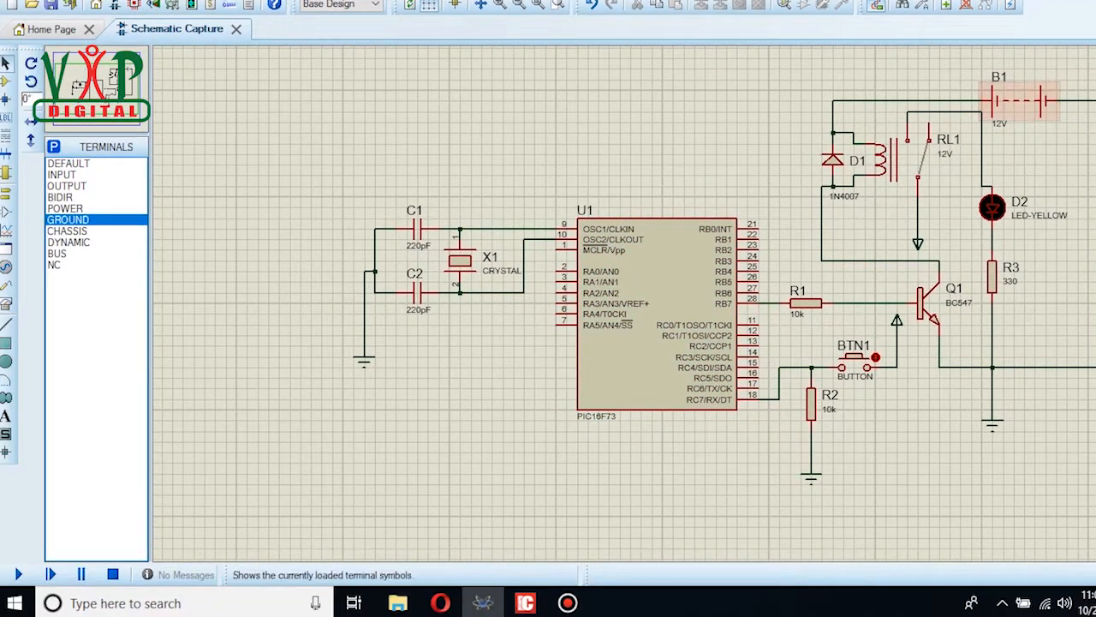
- Run the simulation and repeatedly close and open BTN1 to test how relay RL1 and LED D2 respond
{"action": "left_click", "coordinate": [18, 573]}
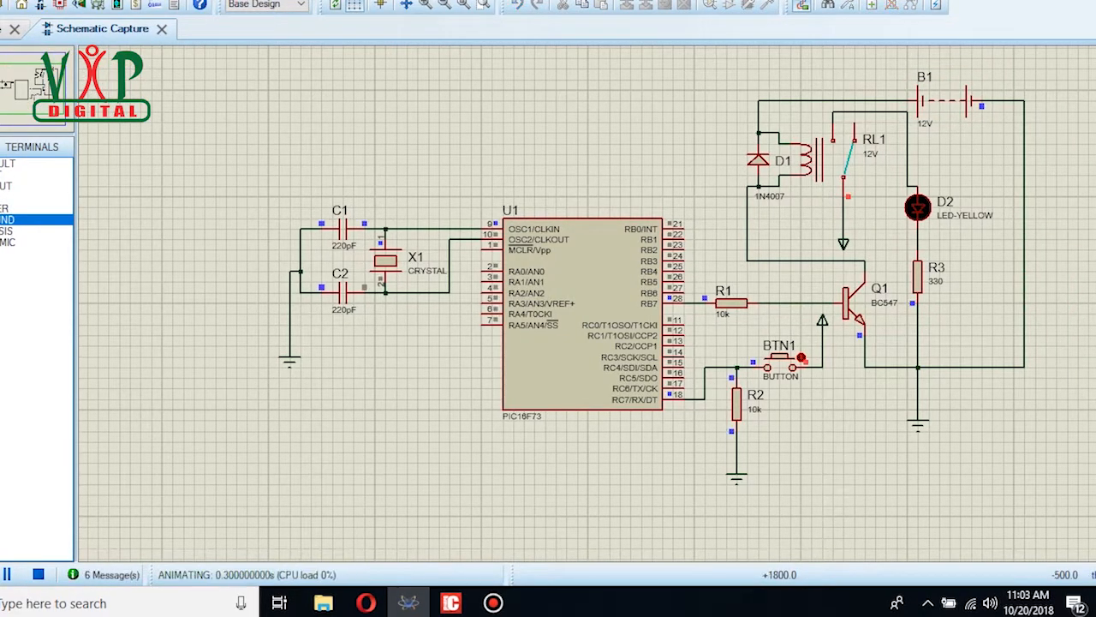
{"action": "left_click", "coordinate": [780, 359]}
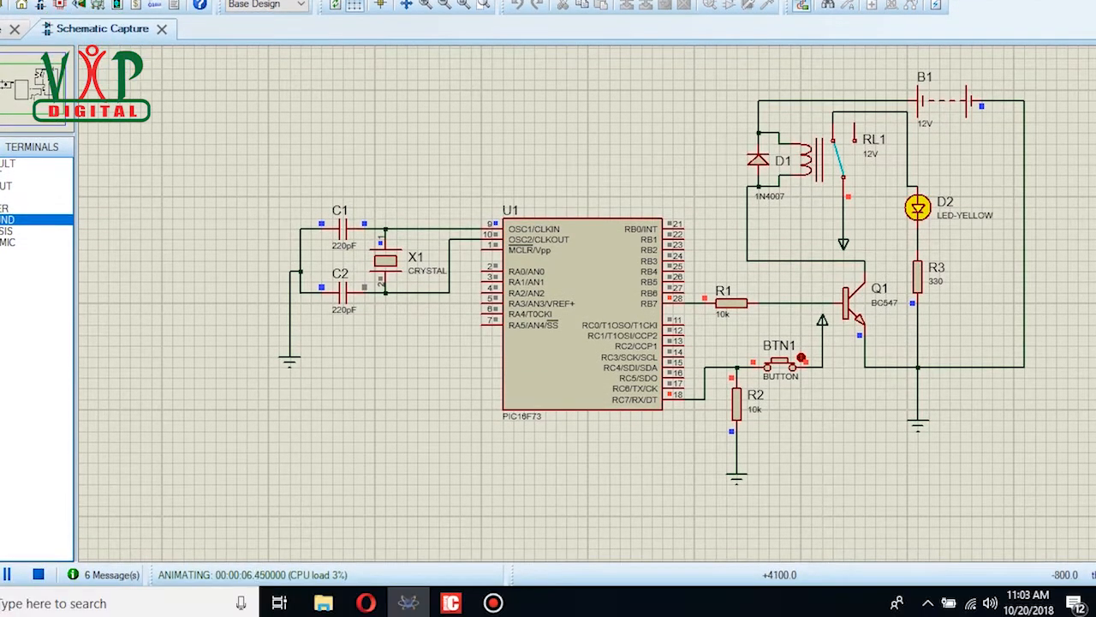
{"action": "left_click", "coordinate": [801, 358]}
{"action": "left_click", "coordinate": [802, 358]}
{"action": "left_click", "coordinate": [802, 357]}
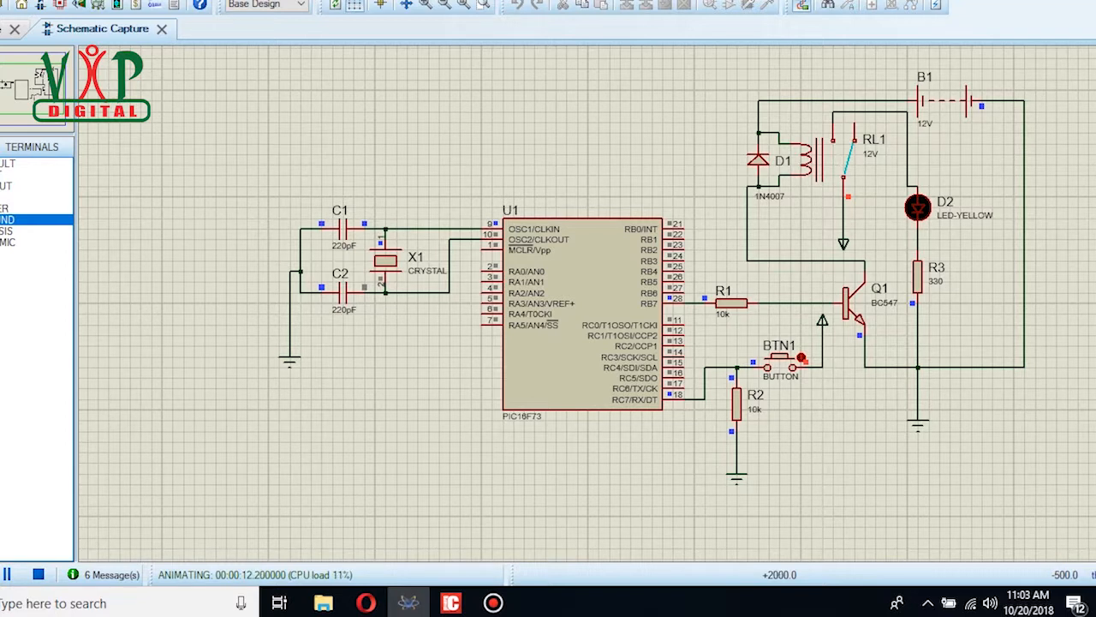
{"action": "left_click", "coordinate": [802, 357]}
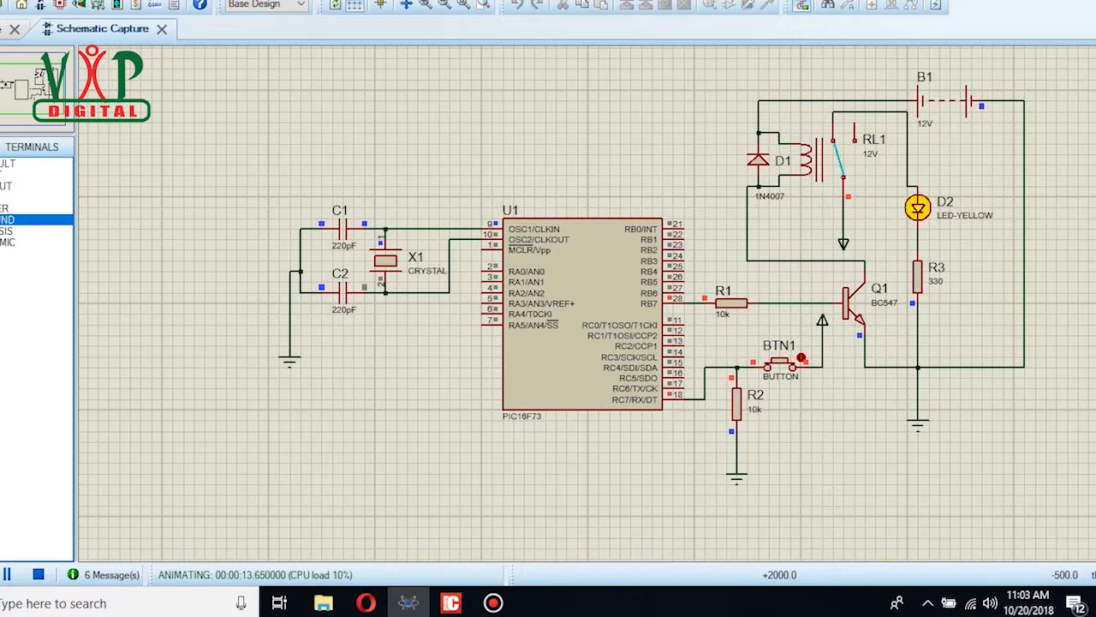
{"action": "left_click", "coordinate": [802, 357]}
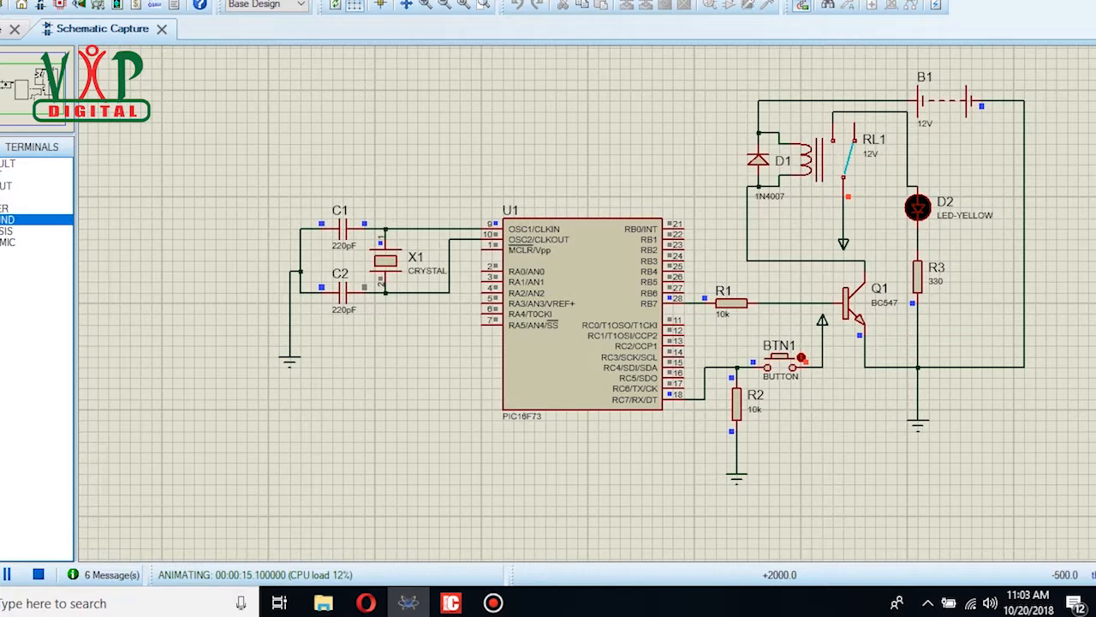
{"action": "left_click", "coordinate": [802, 357]}
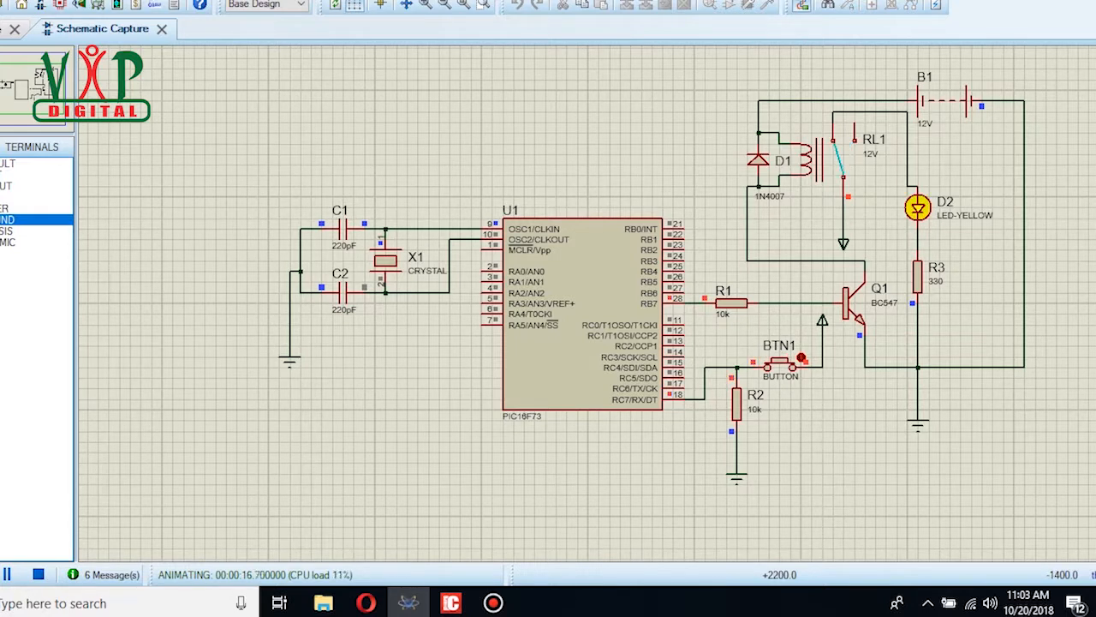
{"action": "left_click", "coordinate": [801, 357]}
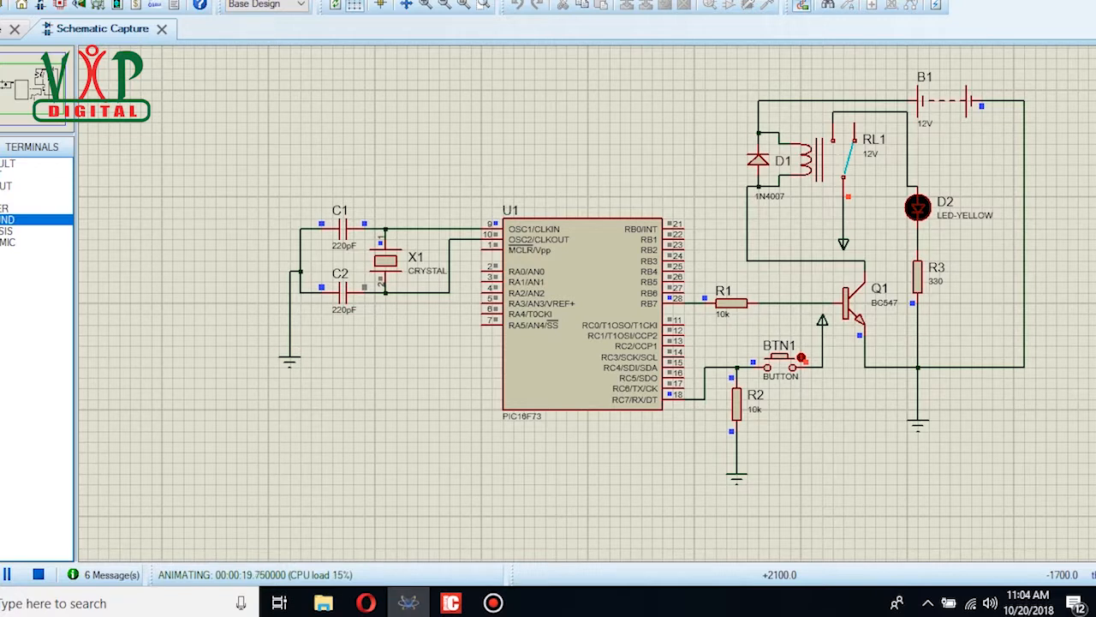
{"action": "left_click", "coordinate": [802, 357]}
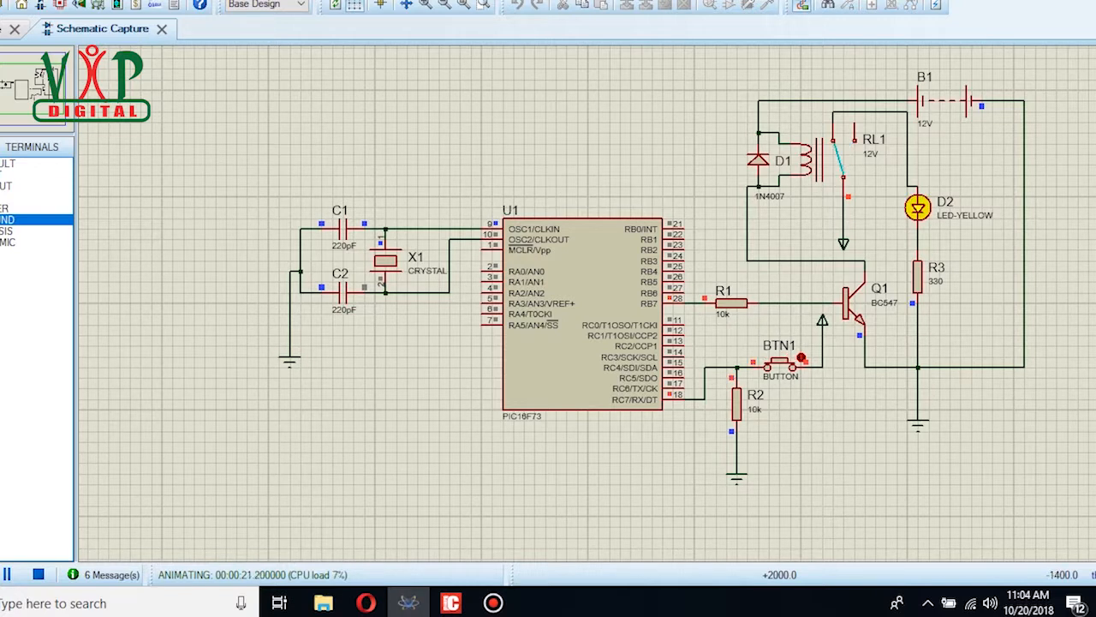
{"action": "left_click", "coordinate": [801, 357]}
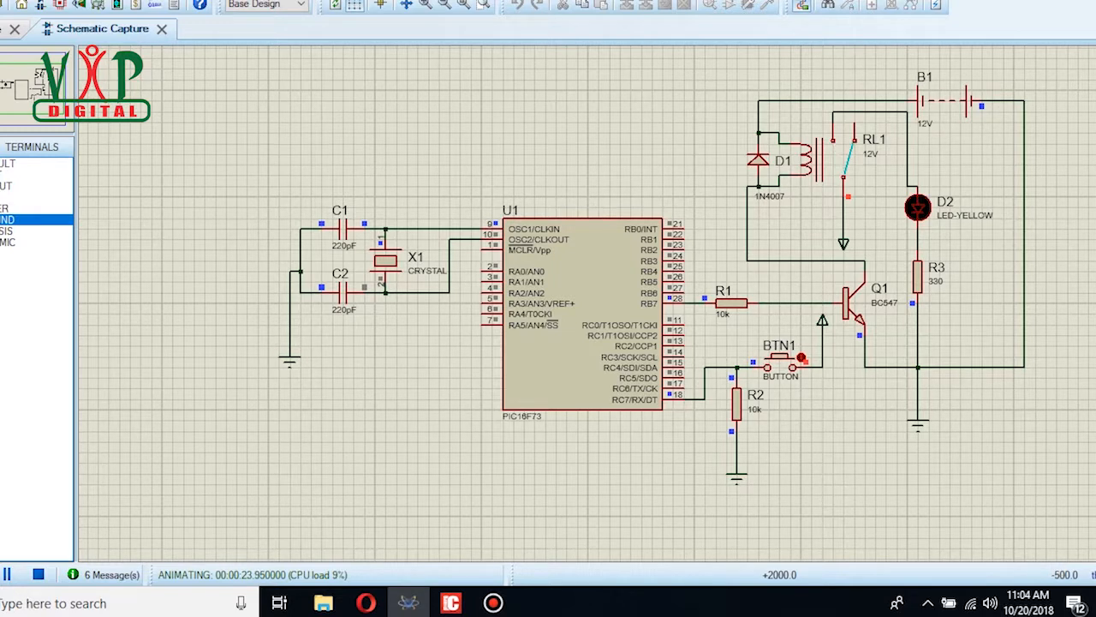
{"action": "left_click", "coordinate": [802, 358]}
{"action": "left_click", "coordinate": [802, 358]}
{"action": "left_click", "coordinate": [801, 357]}
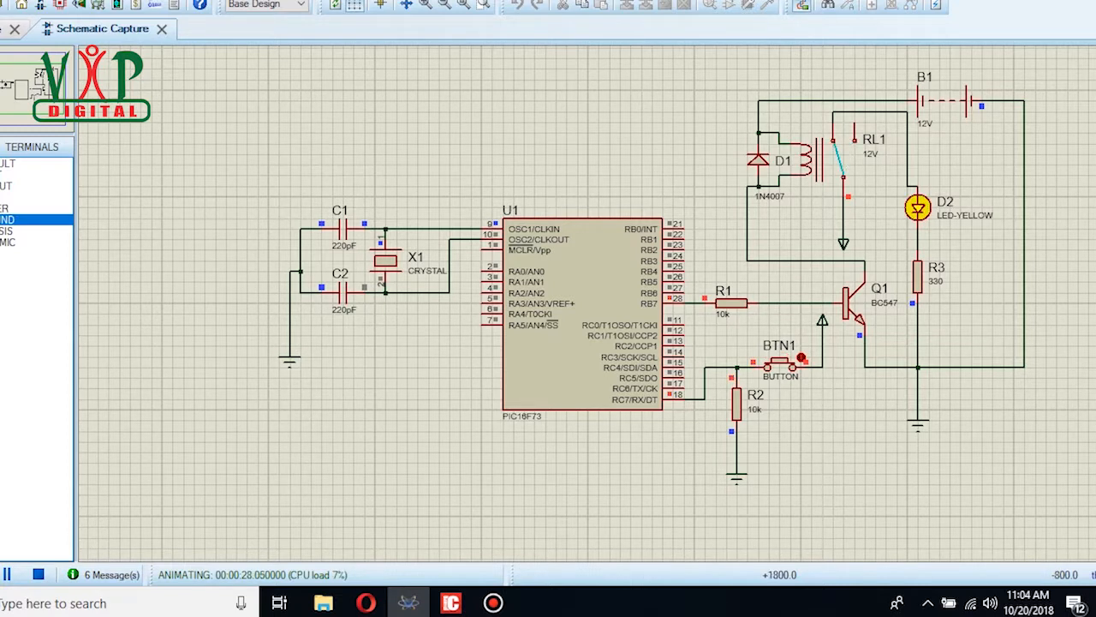
{"action": "left_click", "coordinate": [802, 357]}
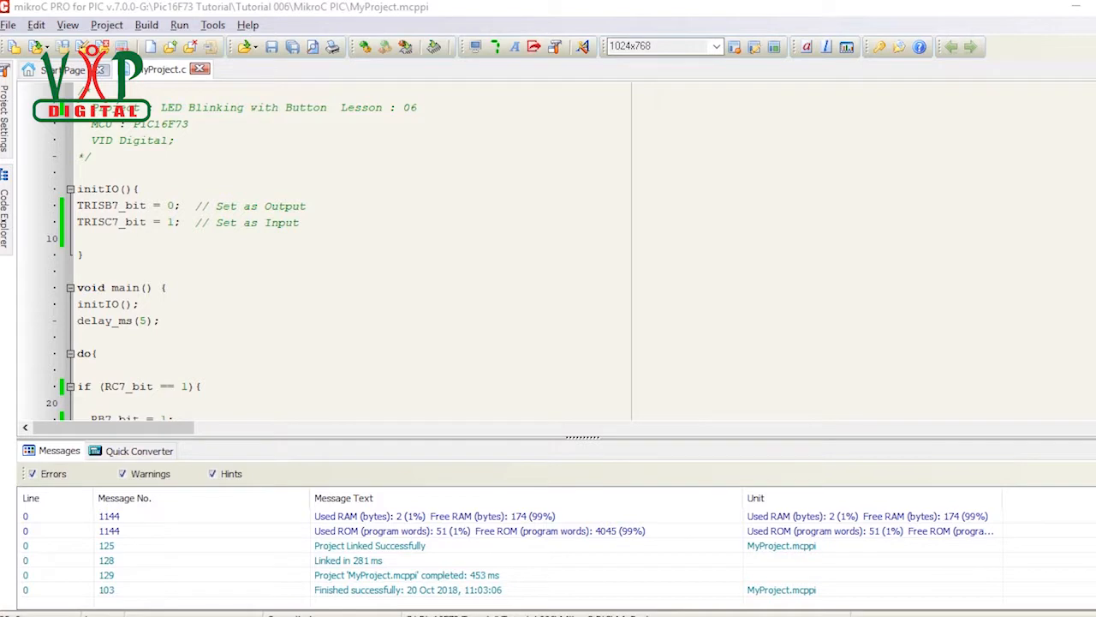
- Switch to mikroC PRO for PIC, review the button and output code in MyProject.c, and rebuild the project
{"action": "scroll", "coordinate": [342, 257], "scroll_direction": "down", "scroll_amount": 1}
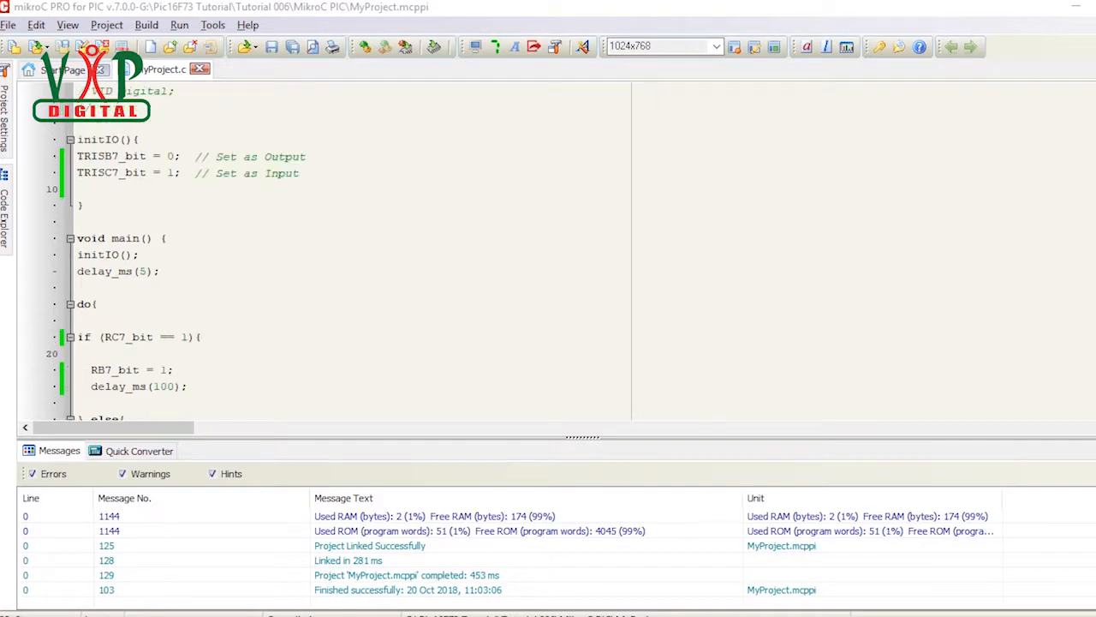
{"action": "scroll", "coordinate": [342, 257], "scroll_direction": "down", "scroll_amount": 2}
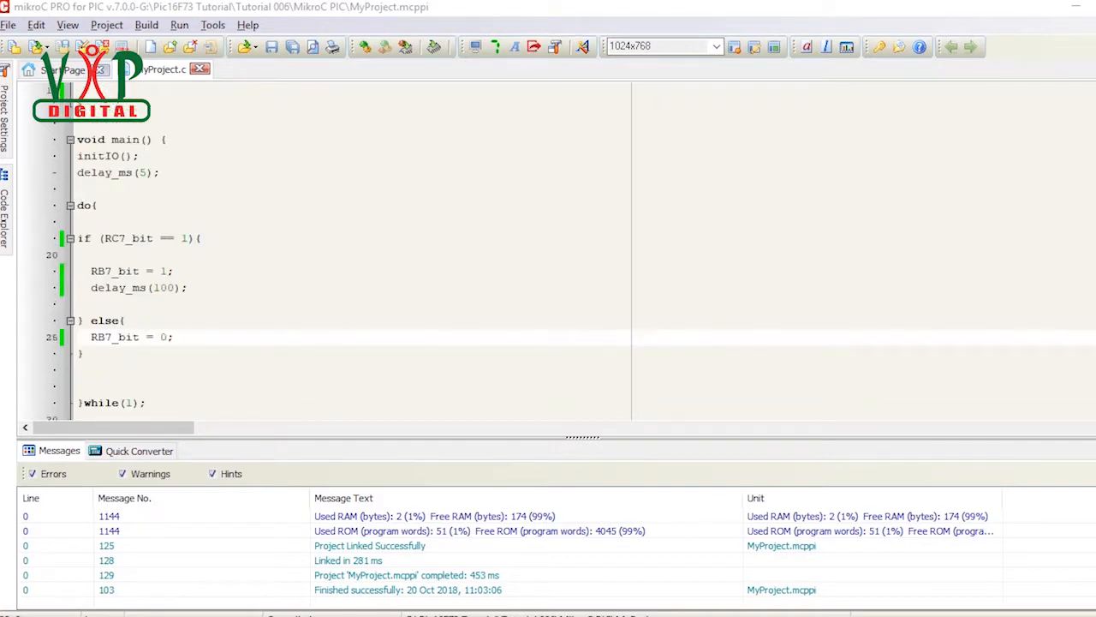
{"action": "scroll", "coordinate": [342, 257], "scroll_direction": "down", "scroll_amount": 1}
{"action": "scroll", "coordinate": [342, 248], "scroll_direction": "up", "scroll_amount": 5}
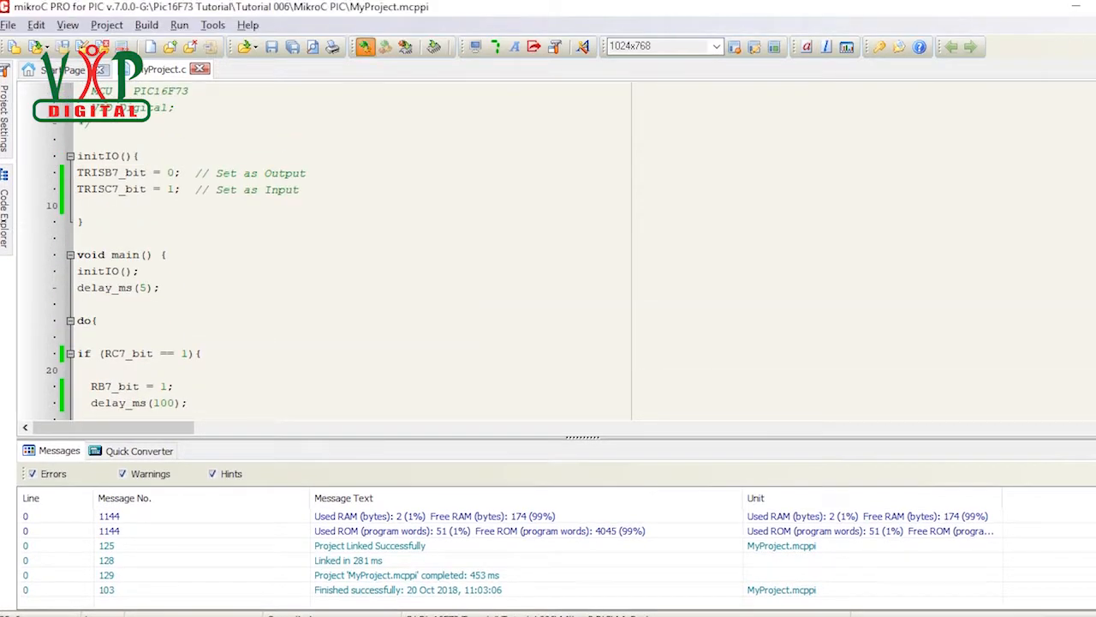
{"action": "left_click", "coordinate": [366, 47]}
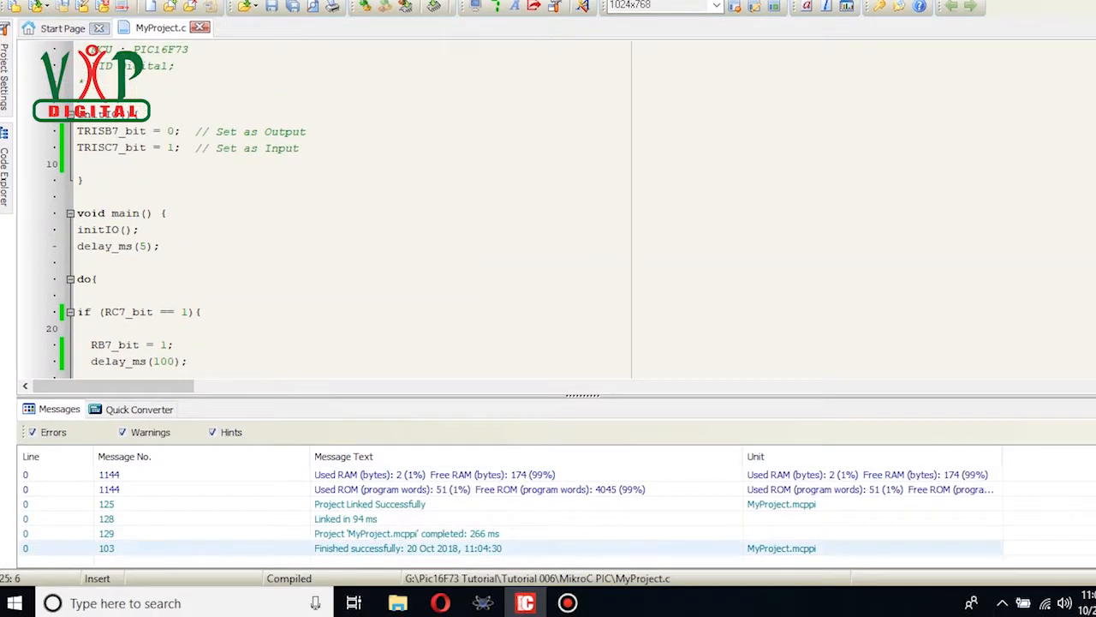
{"action": "left_click", "coordinate": [408, 548]}
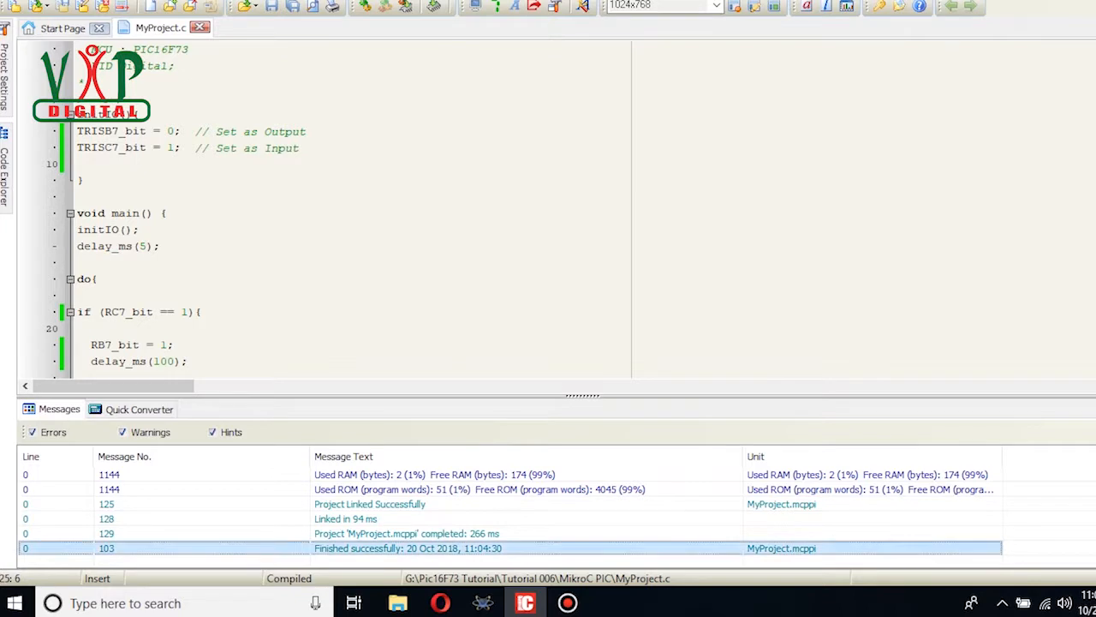
- Switch back to Proteus, restart the simulation, and actuate BTN1 several times to retest relay RL1 and LED D2
{"action": "left_click", "coordinate": [483, 603]}
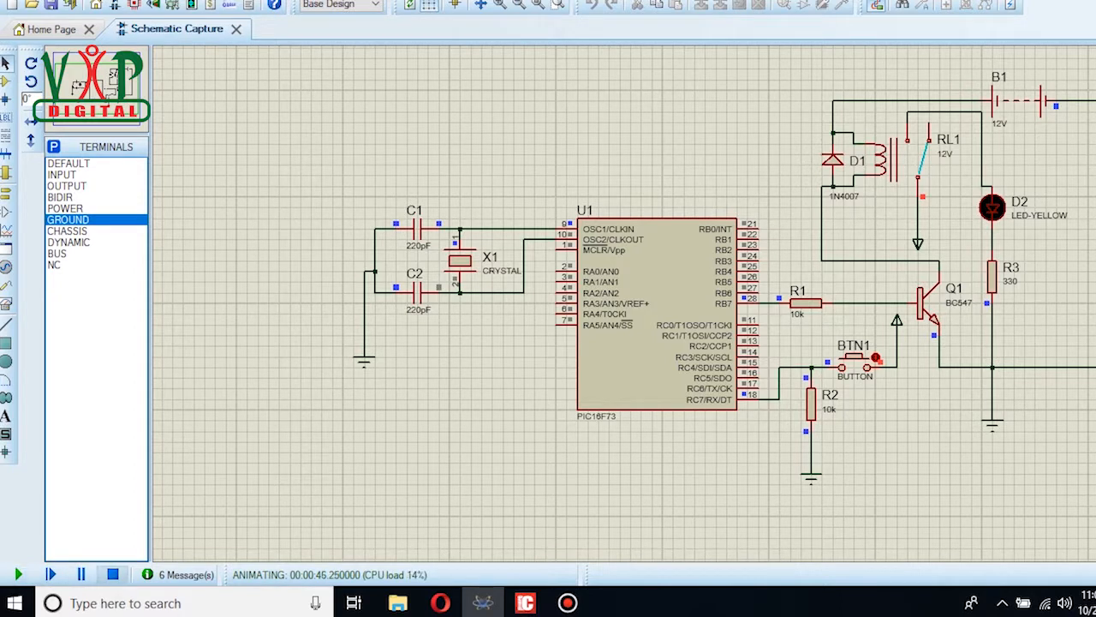
{"action": "left_click", "coordinate": [112, 574]}
{"action": "left_click", "coordinate": [18, 573]}
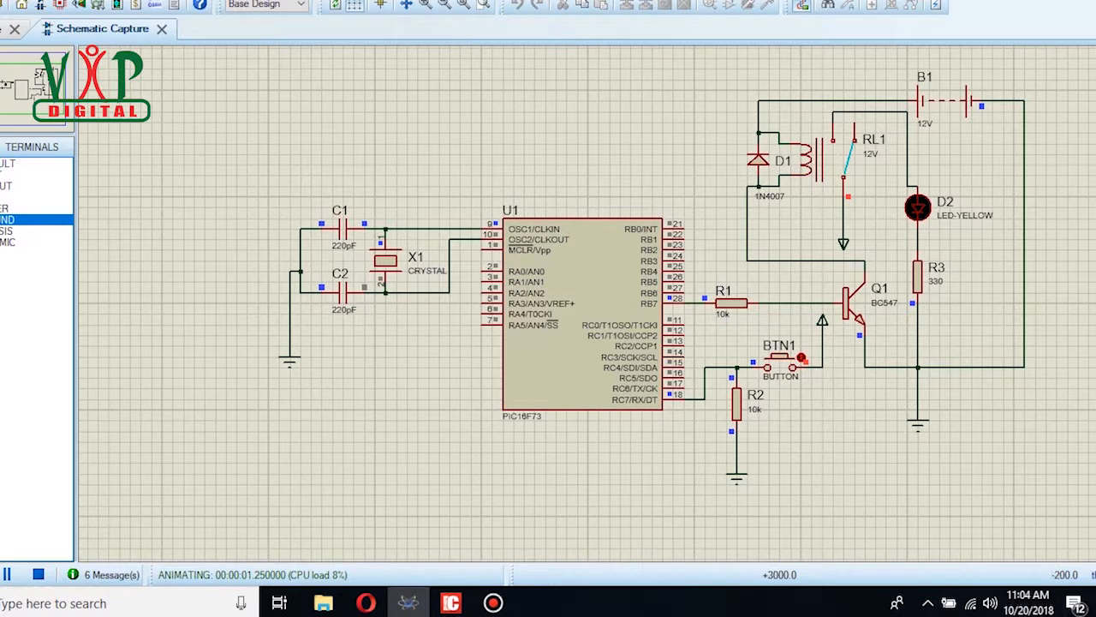
{"action": "left_click", "coordinate": [779, 360]}
{"action": "left_click", "coordinate": [779, 360]}
{"action": "left_click", "coordinate": [779, 360]}
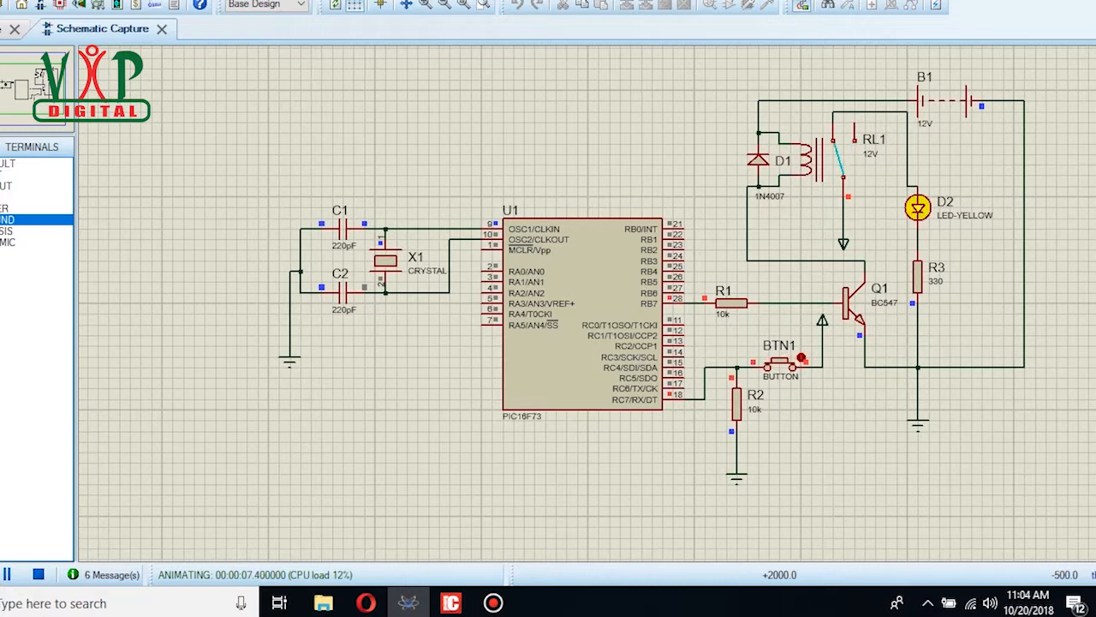